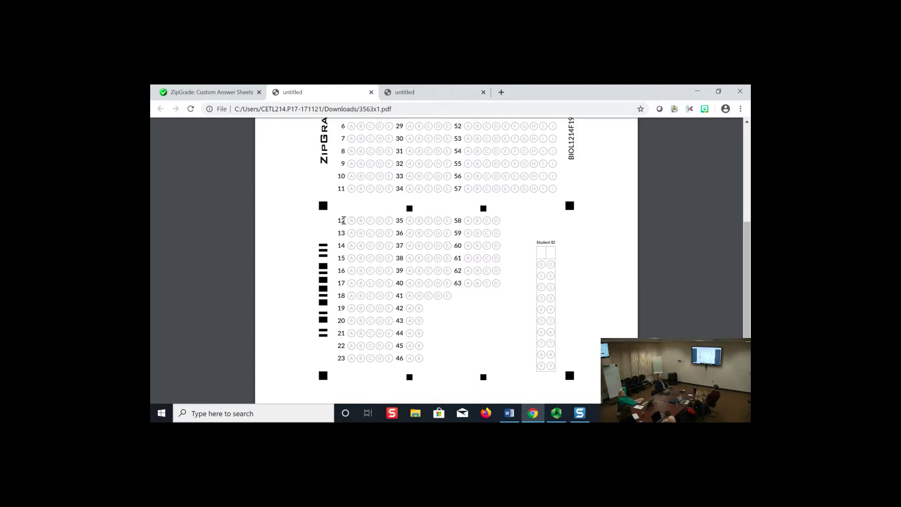
# Step: Browse ZipGrade's Students and Classes lists, then start a CSV student import
pyautogui.click(219, 93)
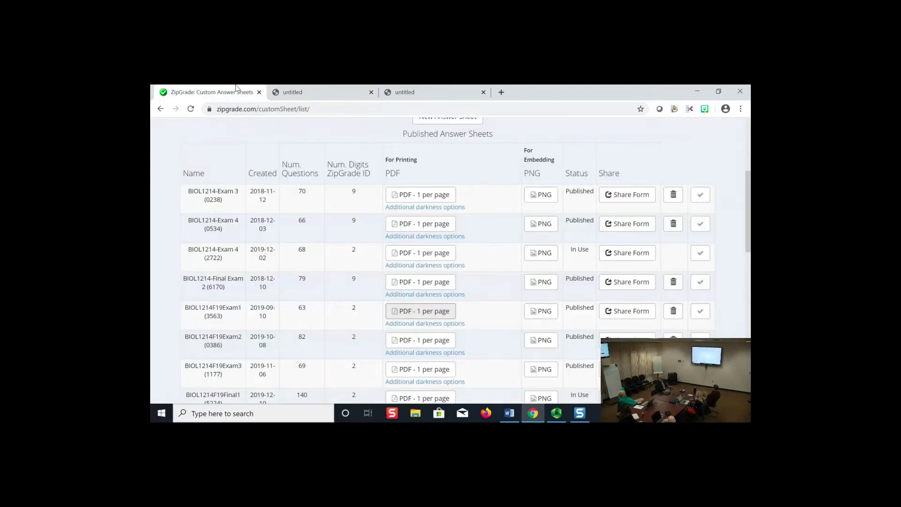
pyautogui.scroll(5, 350, 213)
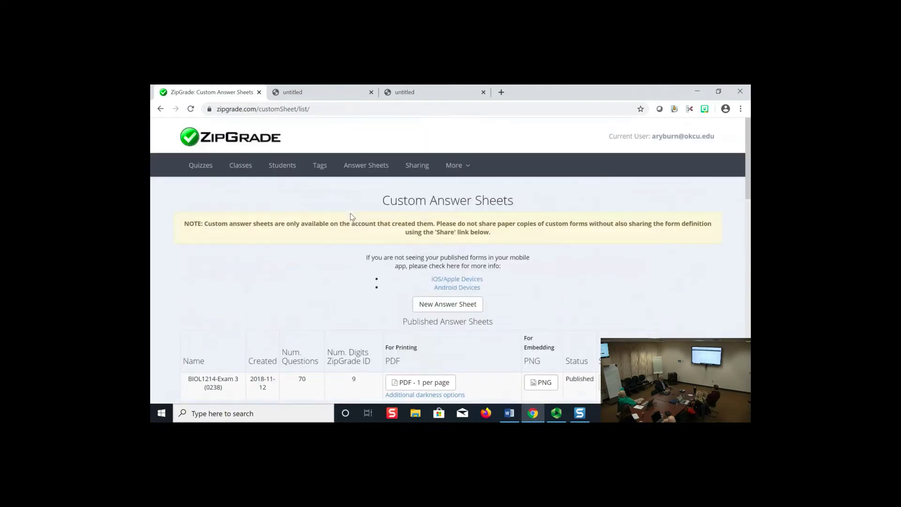
pyautogui.click(283, 167)
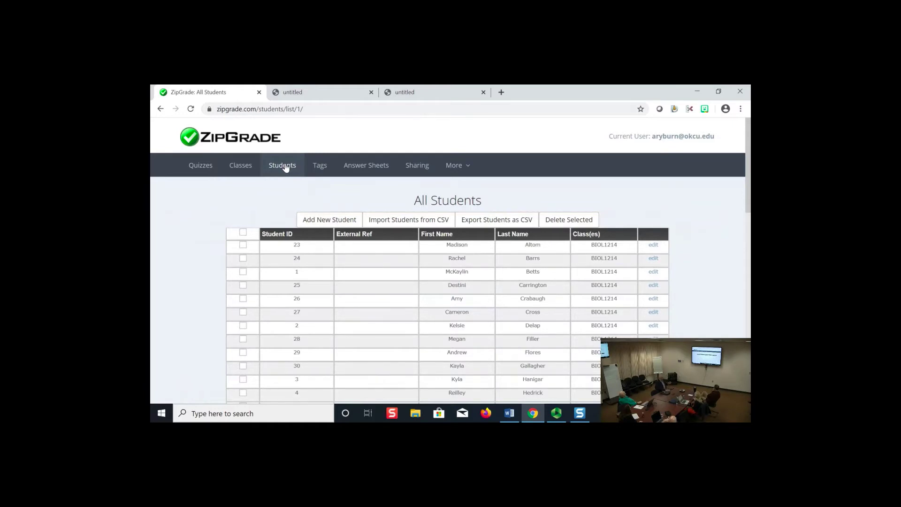
pyautogui.click(245, 171)
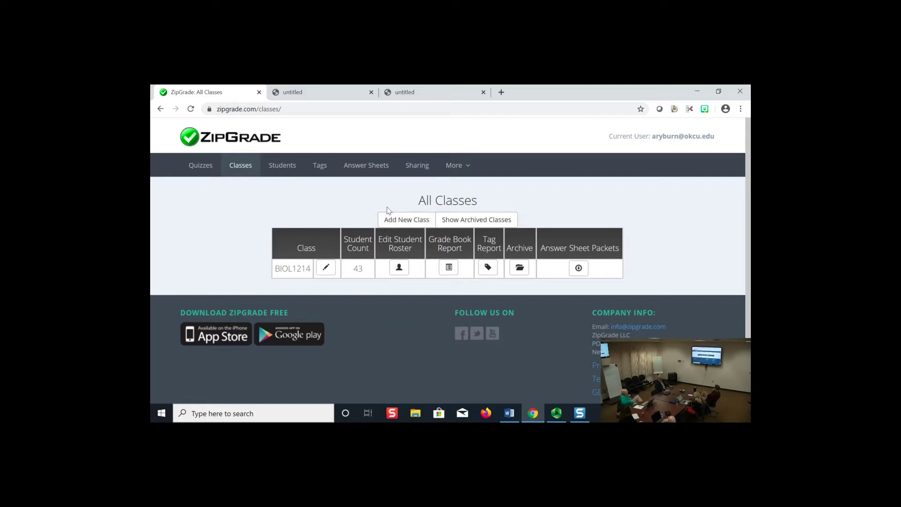
pyautogui.click(277, 168)
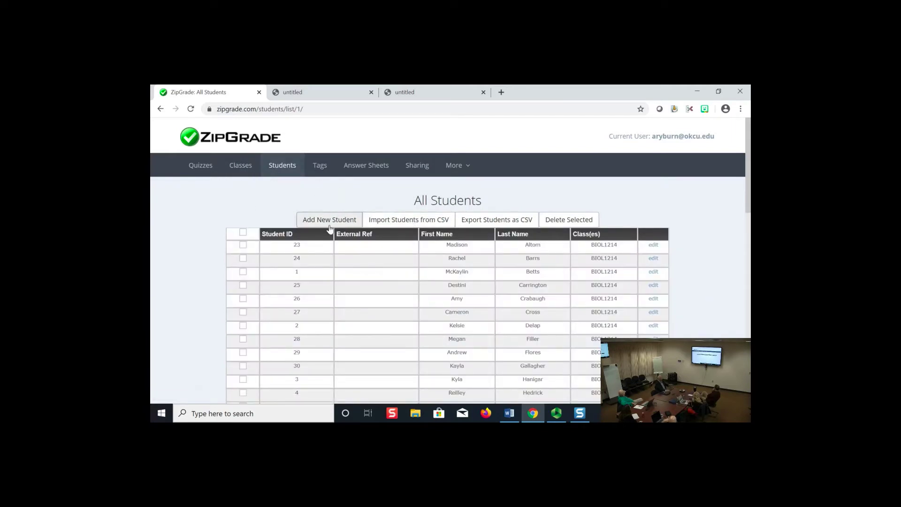
pyautogui.click(406, 220)
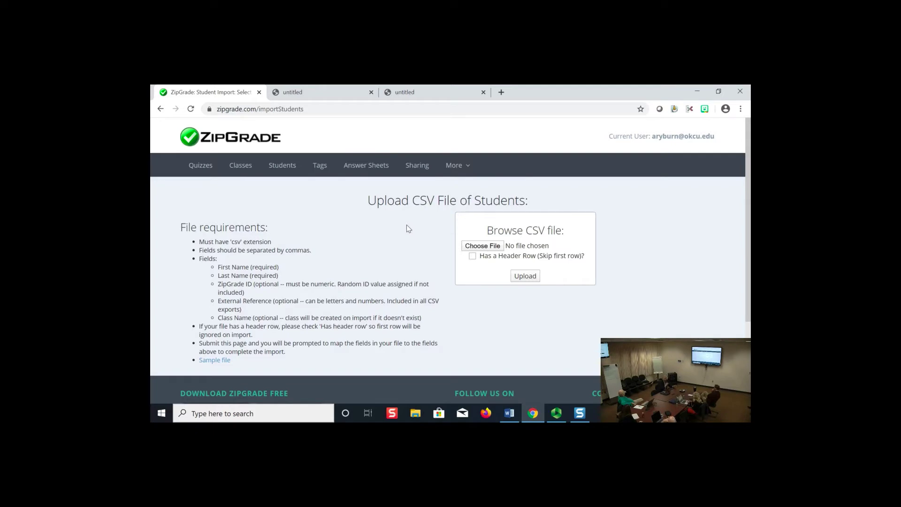
pyautogui.click(453, 165)
# Step: Open File Explorer and show the This PC overview of folders and drives
pyautogui.click(415, 413)
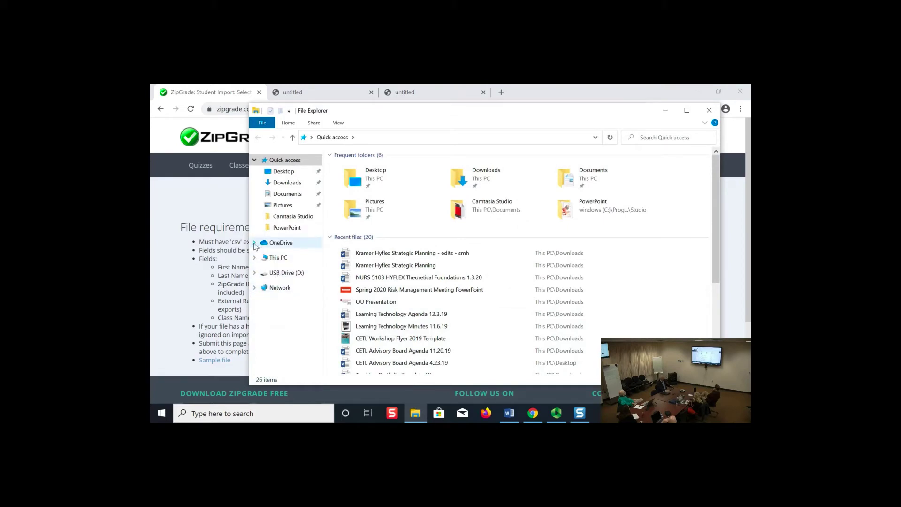
pyautogui.click(254, 258)
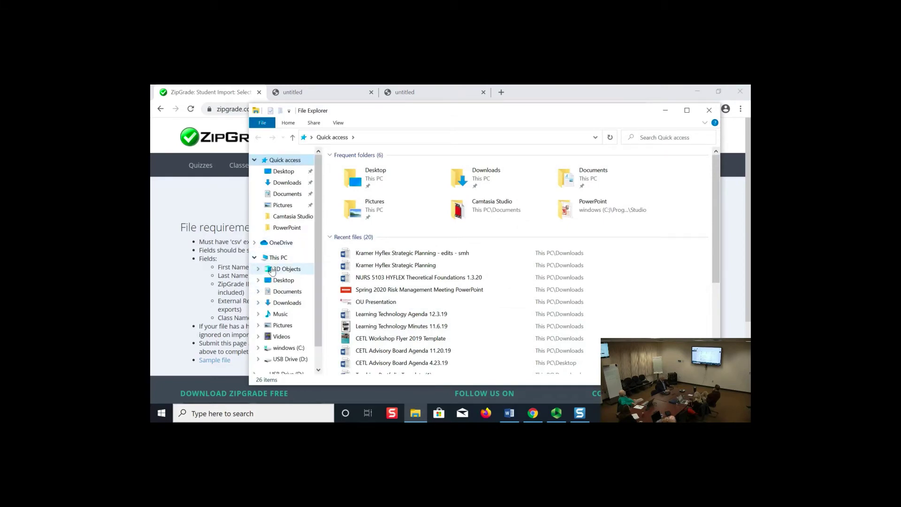
pyautogui.scroll(-1, 283, 318)
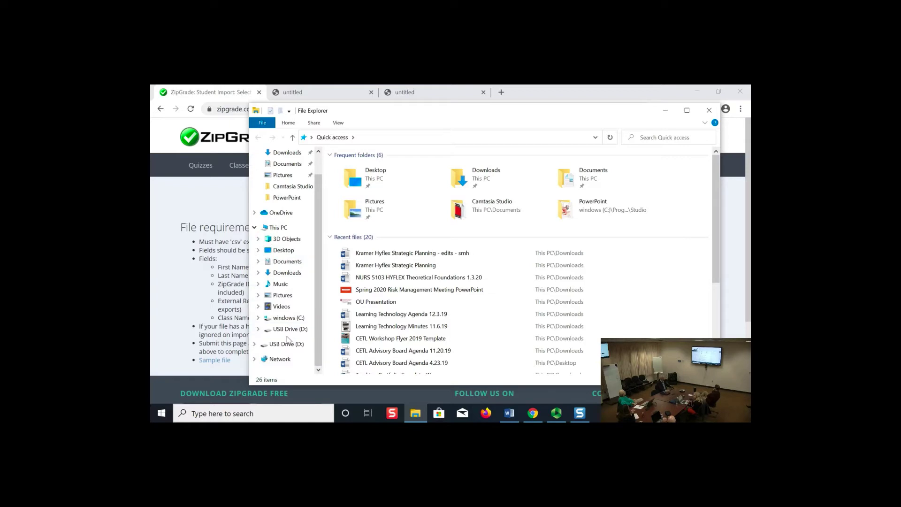
pyautogui.click(254, 227)
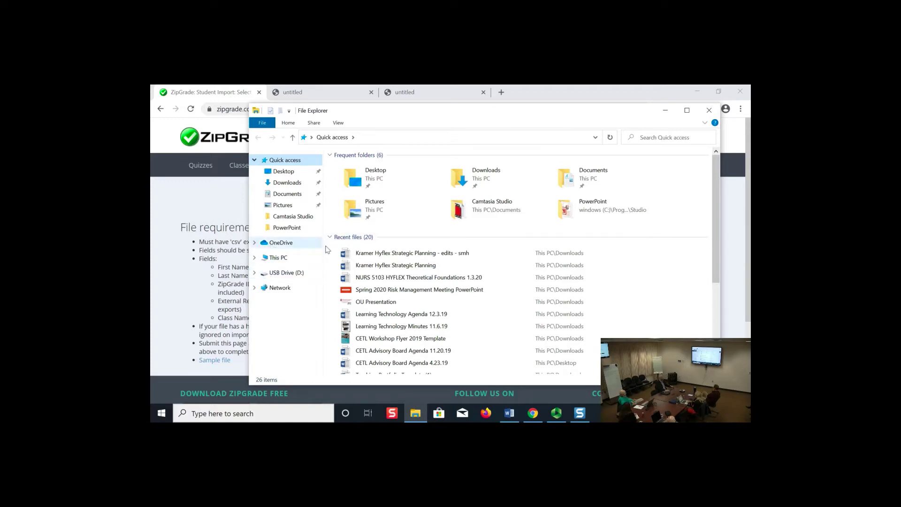
pyautogui.scroll(-3, 422, 262)
pyautogui.scroll(3, 434, 274)
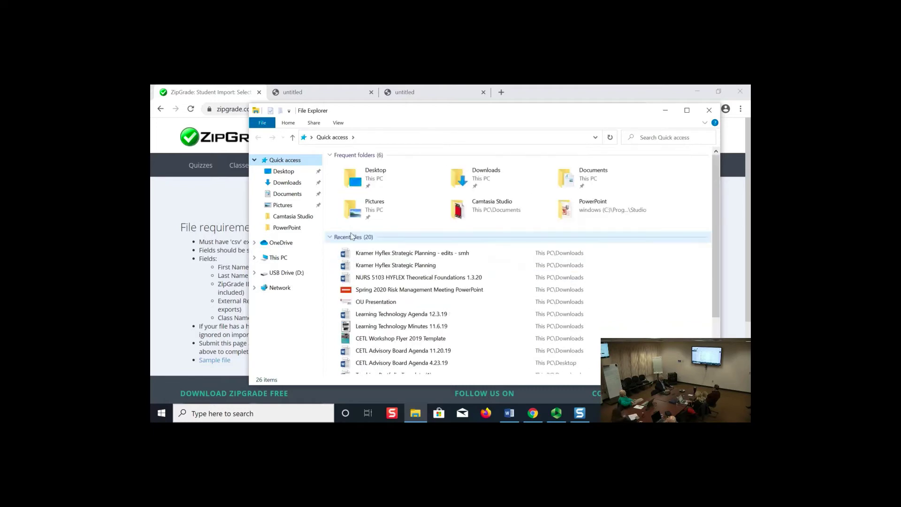
pyautogui.click(263, 259)
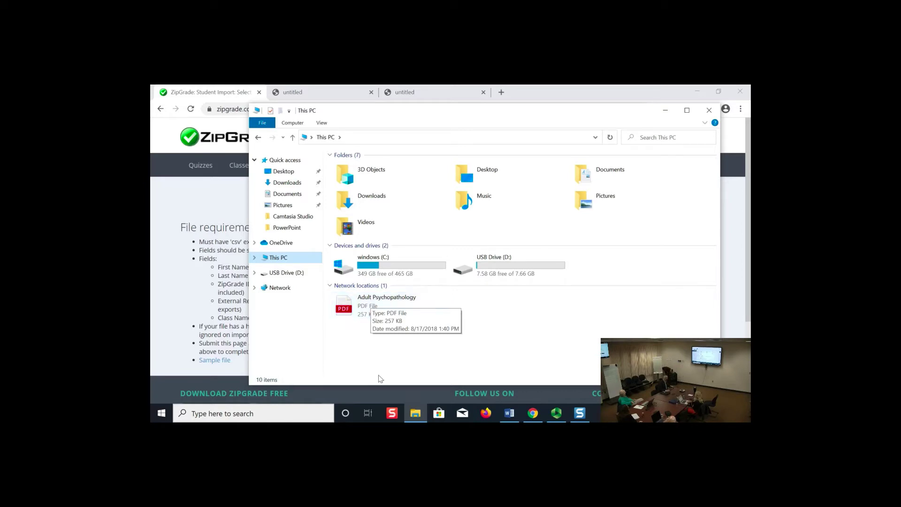
# Step: Open USB Drive (D:) in a folder window without scanning it
pyautogui.click(535, 415)
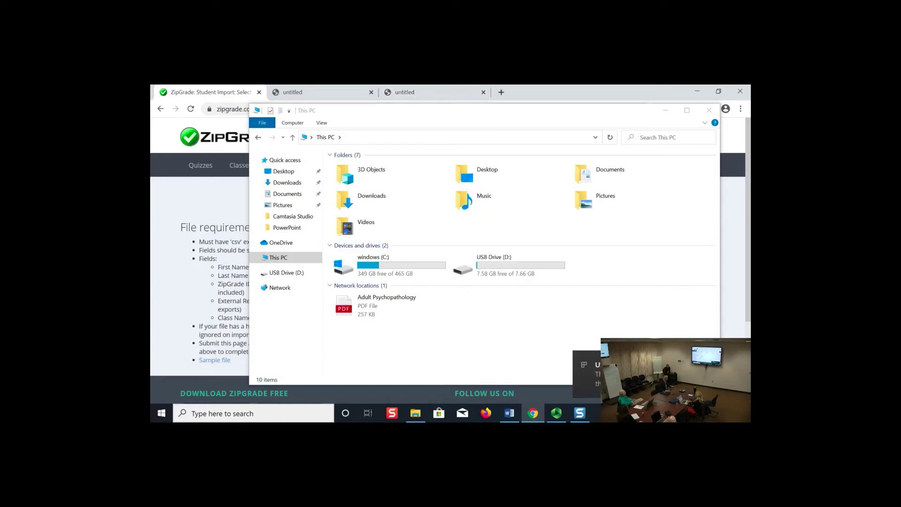
pyautogui.click(448, 279)
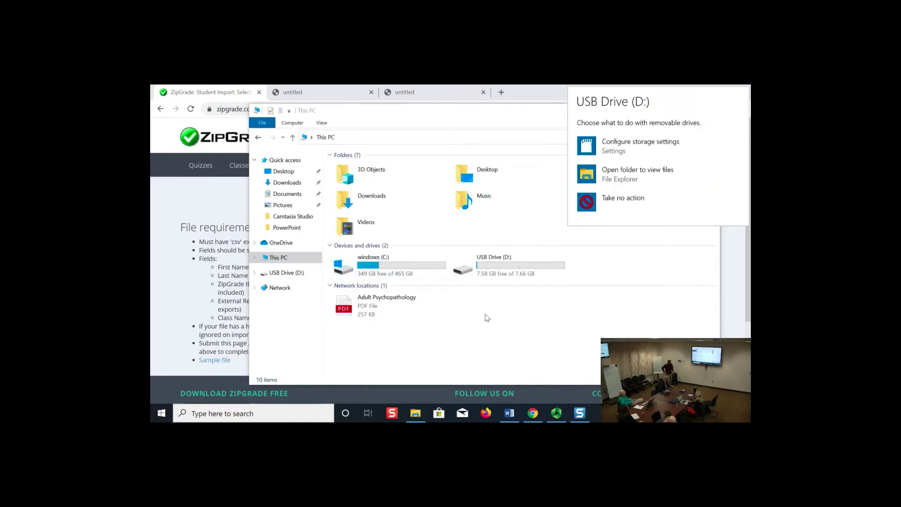
pyautogui.click(609, 171)
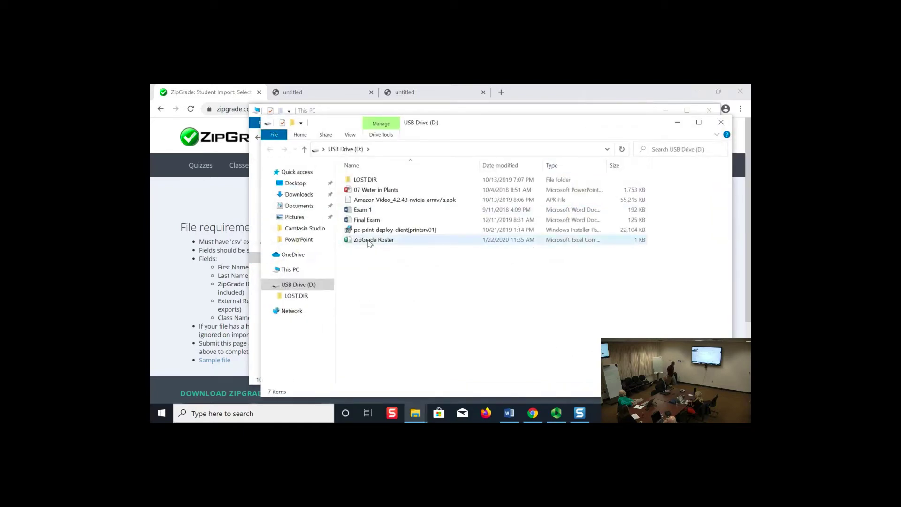
# Step: Open ZipGrade Roster in Excel and auto-fit columns A–D to show the 20 students
pyautogui.doubleClick(370, 241)
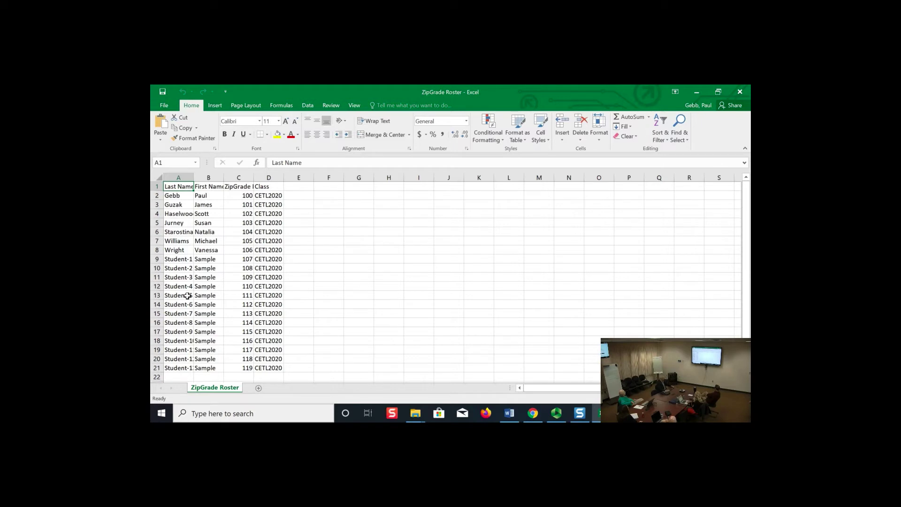
pyautogui.scroll(-2, 190, 286)
pyautogui.scroll(2, 201, 268)
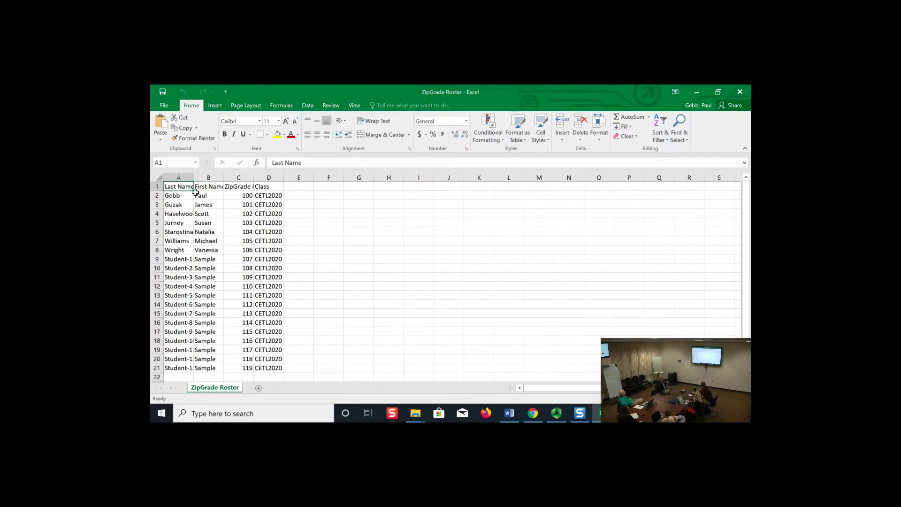
pyautogui.click(159, 177)
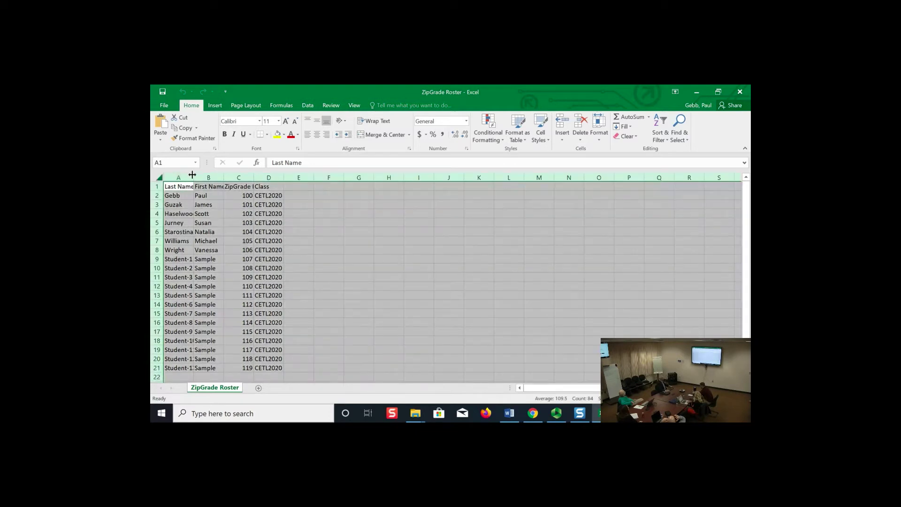
pyautogui.doubleClick(194, 177)
pyautogui.click(382, 296)
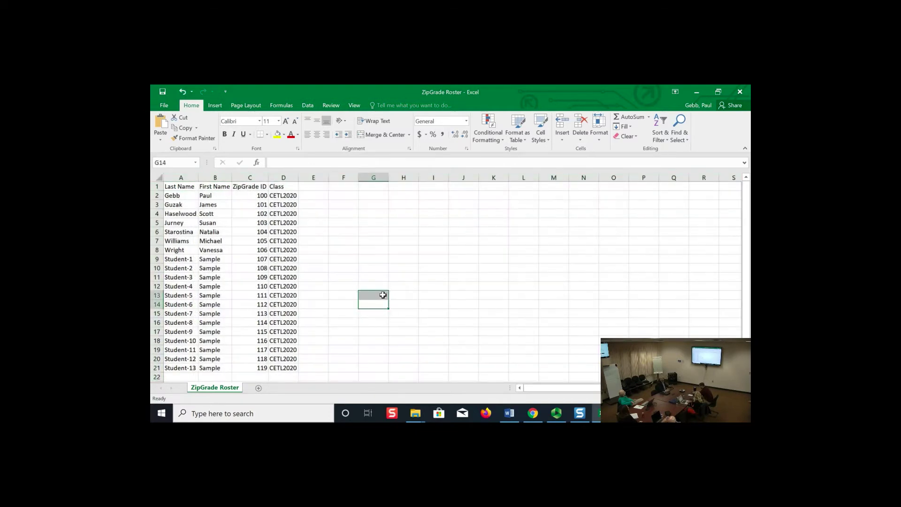
# Step: Close the roster workbook without saving changes
pyautogui.click(532, 413)
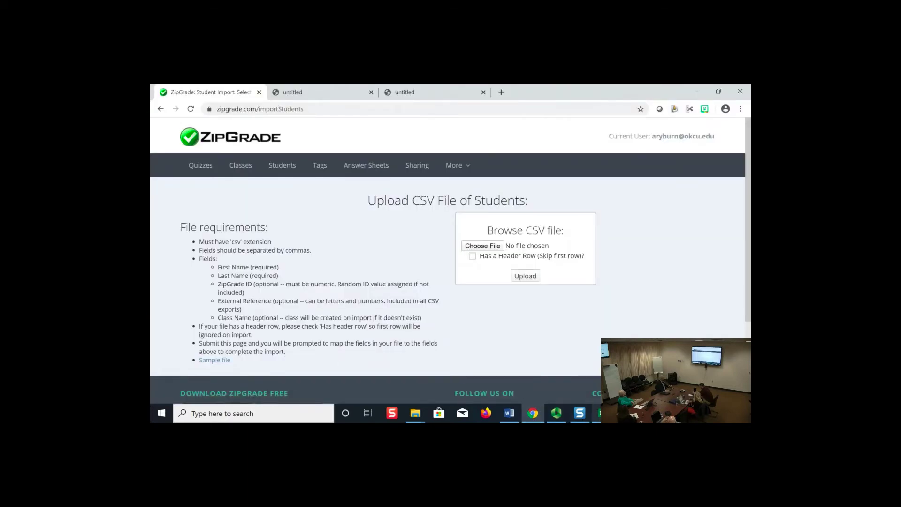
pyautogui.click(595, 414)
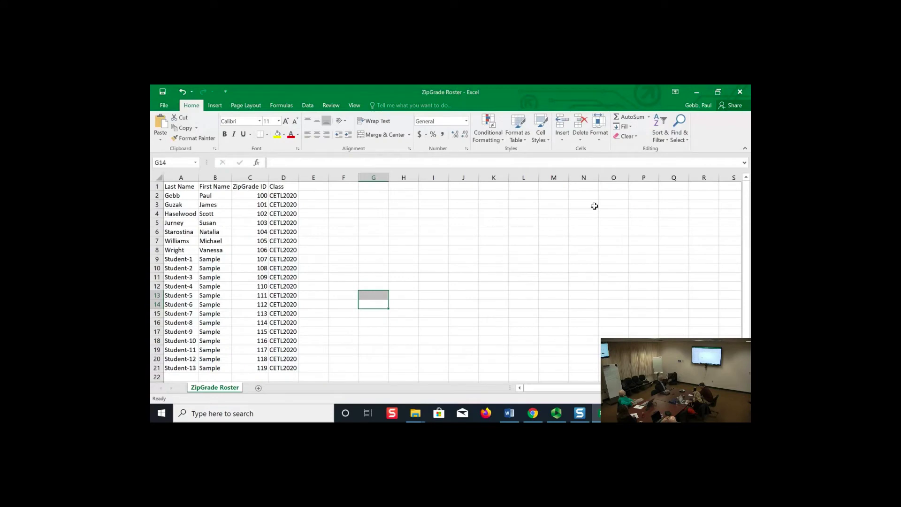
pyautogui.click(739, 90)
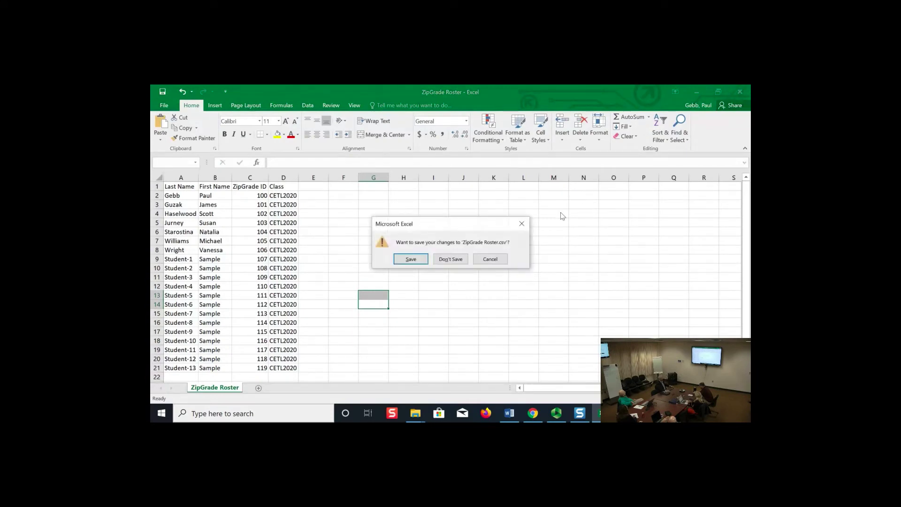
pyautogui.click(448, 260)
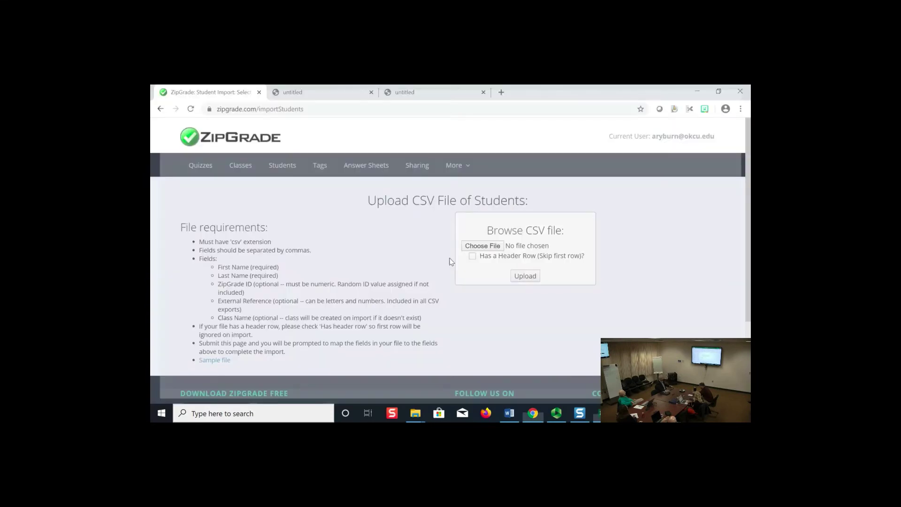
# Step: Tick 'Has a Header Row', choose ZipGrade Roster from USB Drive (D:), and upload it
pyautogui.click(473, 257)
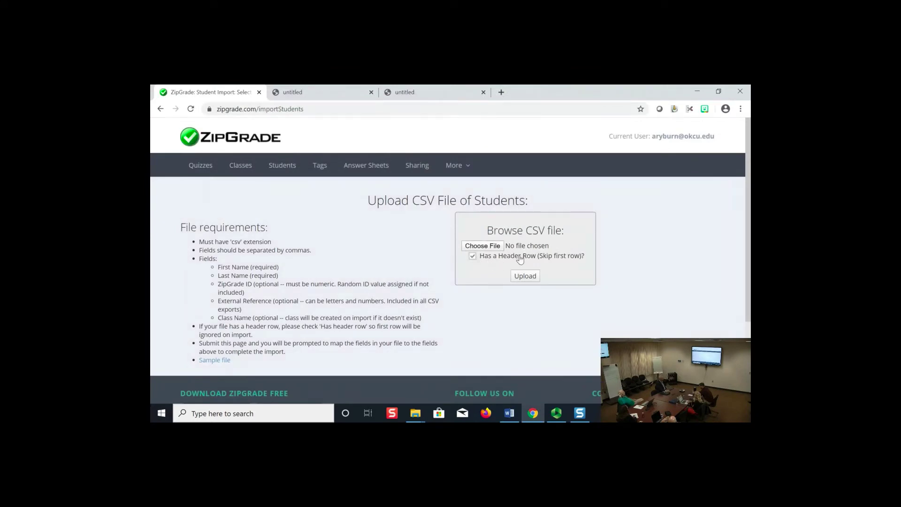
pyautogui.click(484, 246)
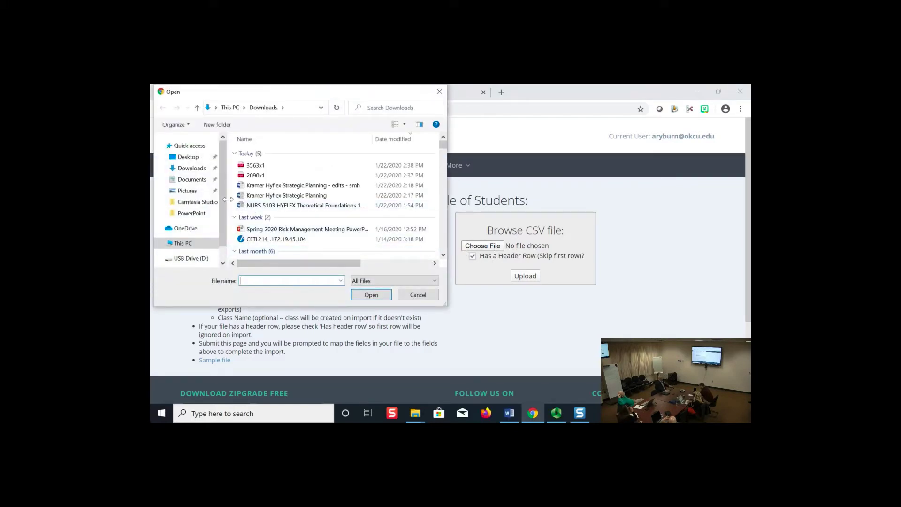
pyautogui.scroll(-1, 211, 229)
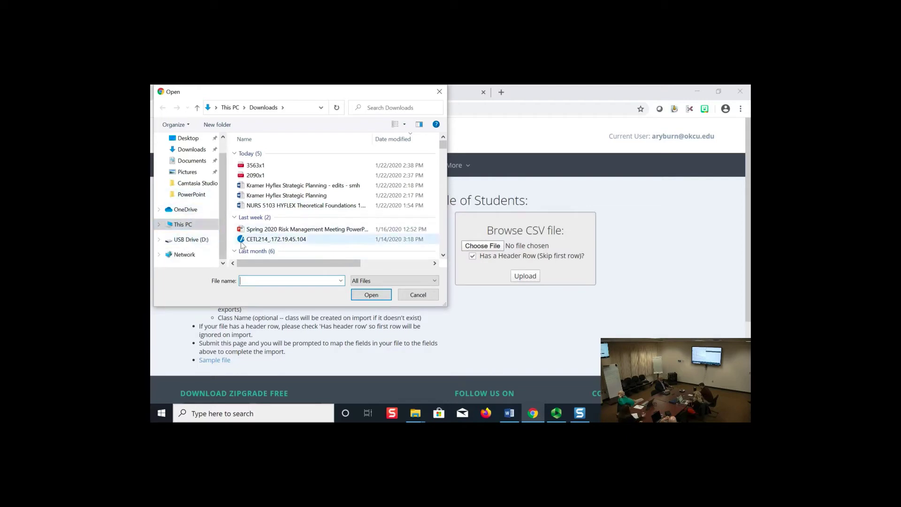
pyautogui.click(191, 240)
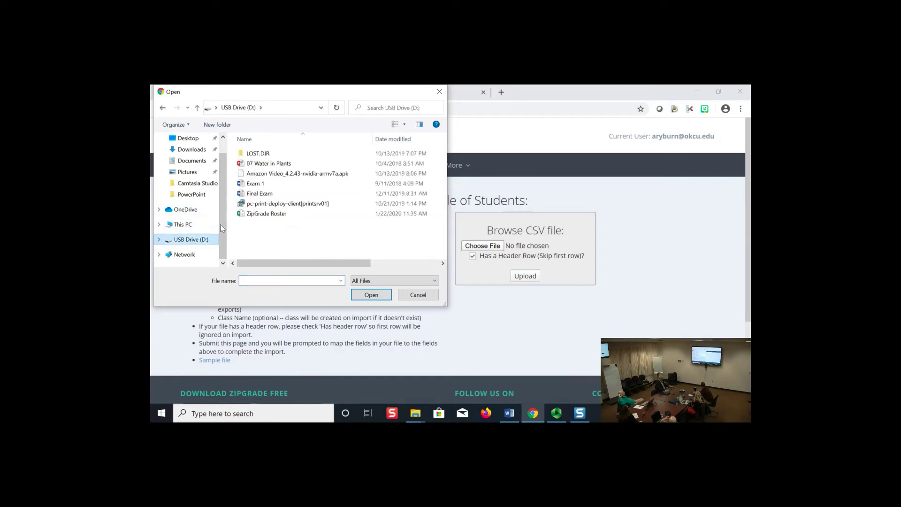
pyautogui.doubleClick(266, 214)
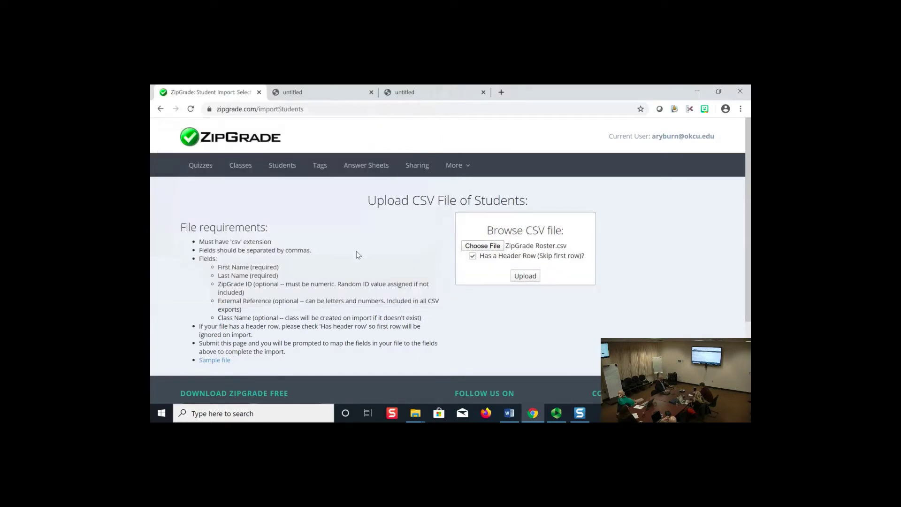
pyautogui.click(524, 276)
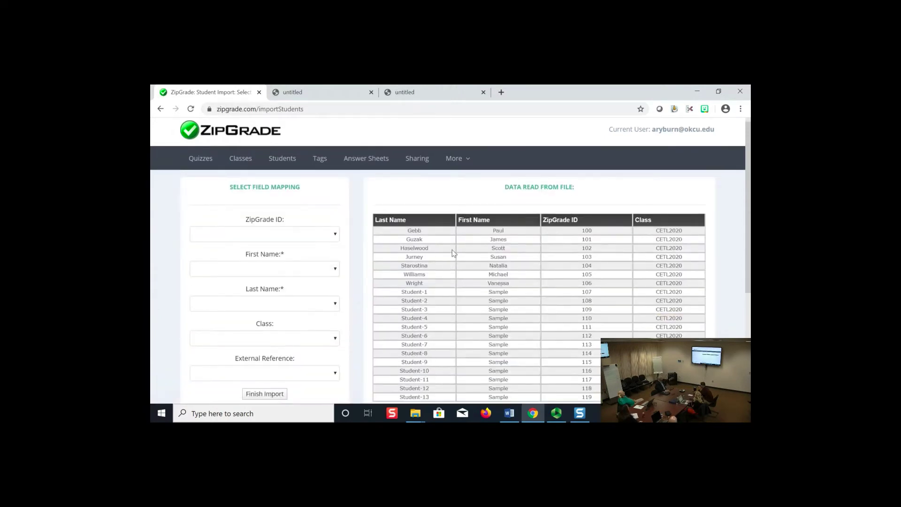
pyautogui.scroll(-1, 462, 281)
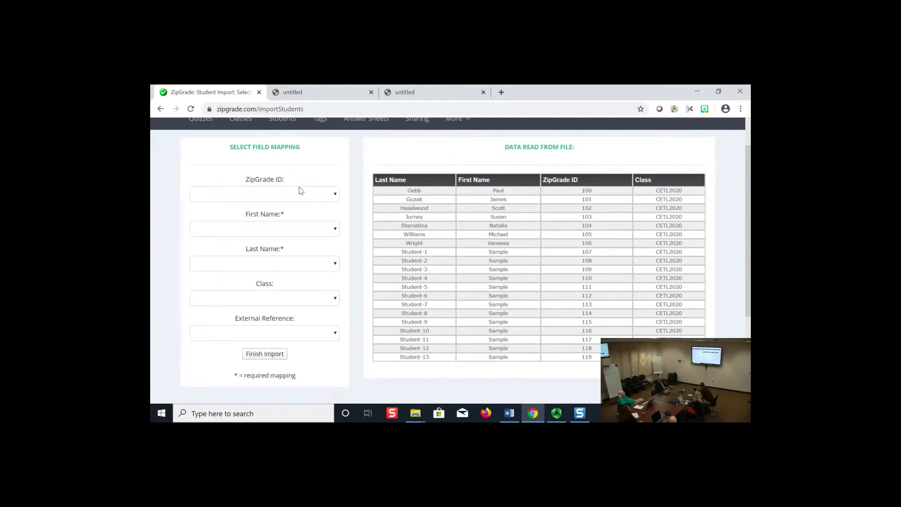
# Step: Match ZipGrade ID, First Name, Last Name and Class dropdowns to their columns, then finish importing
pyautogui.click(283, 197)
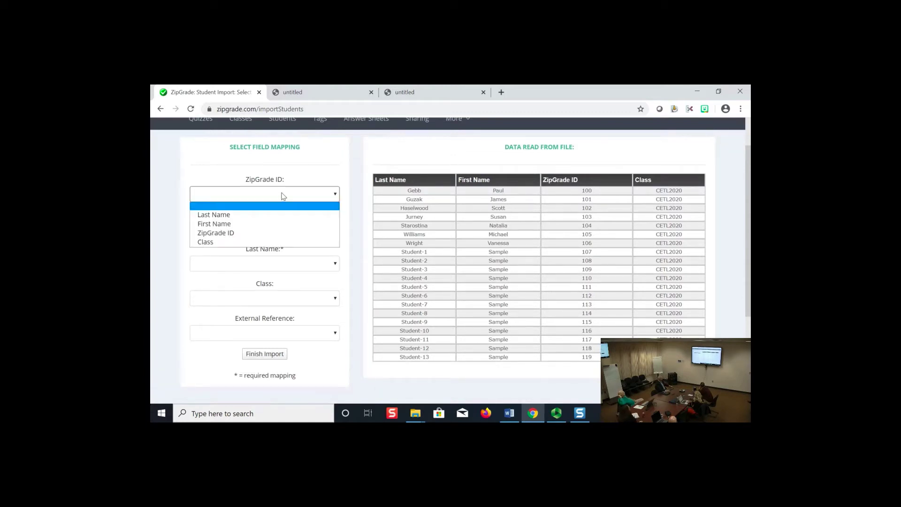
pyautogui.click(231, 233)
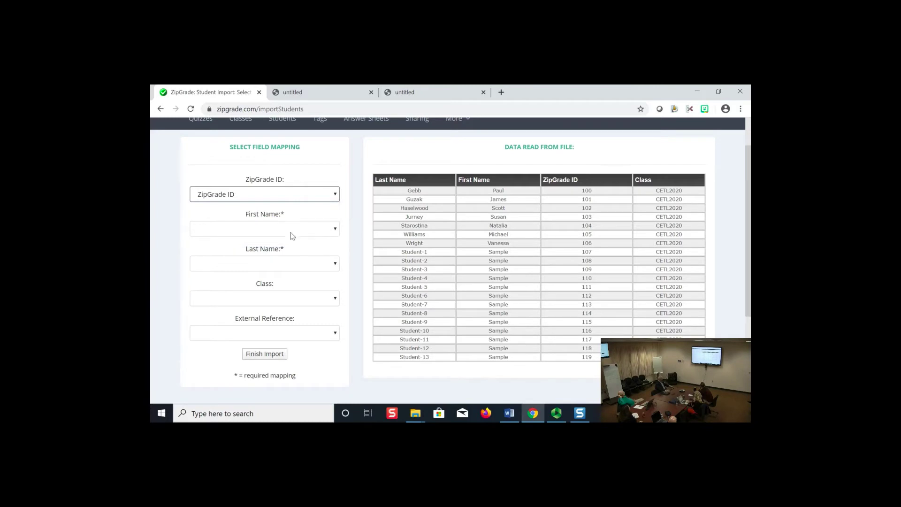
pyautogui.click(336, 229)
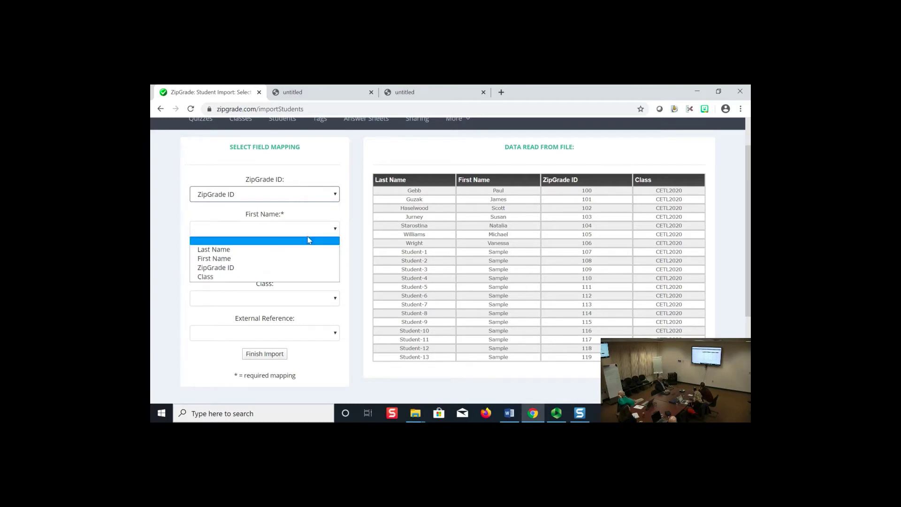
pyautogui.click(285, 260)
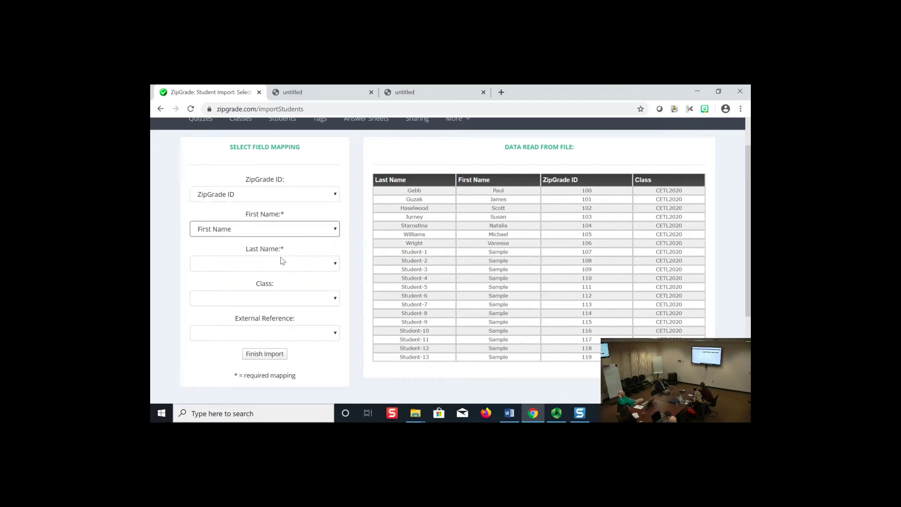
pyautogui.click(280, 262)
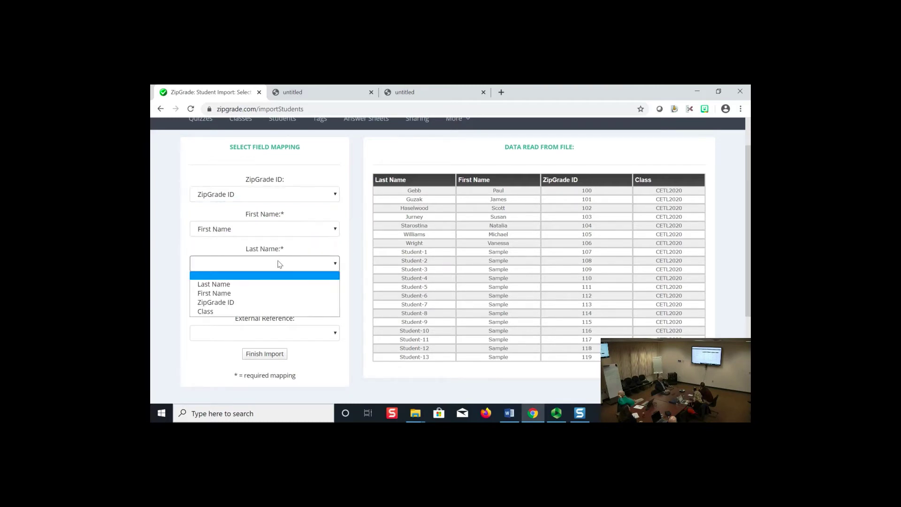
pyautogui.click(263, 284)
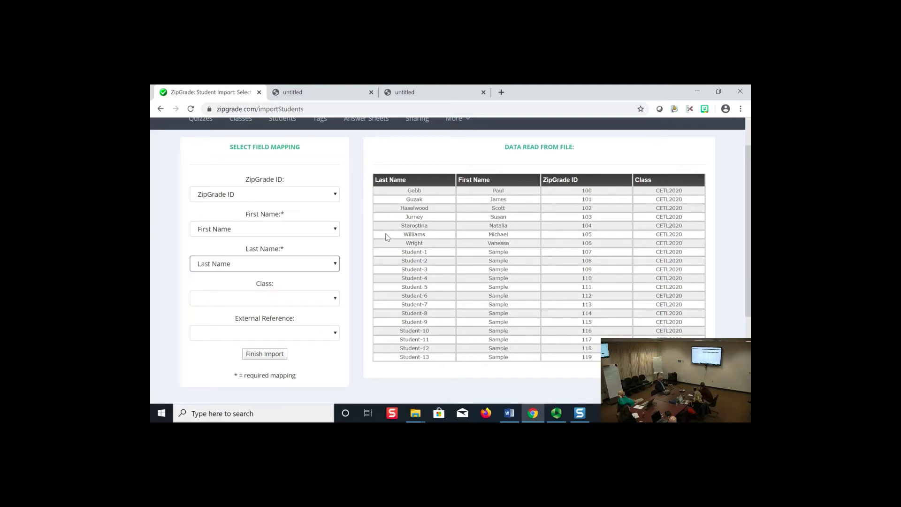
pyautogui.click(283, 299)
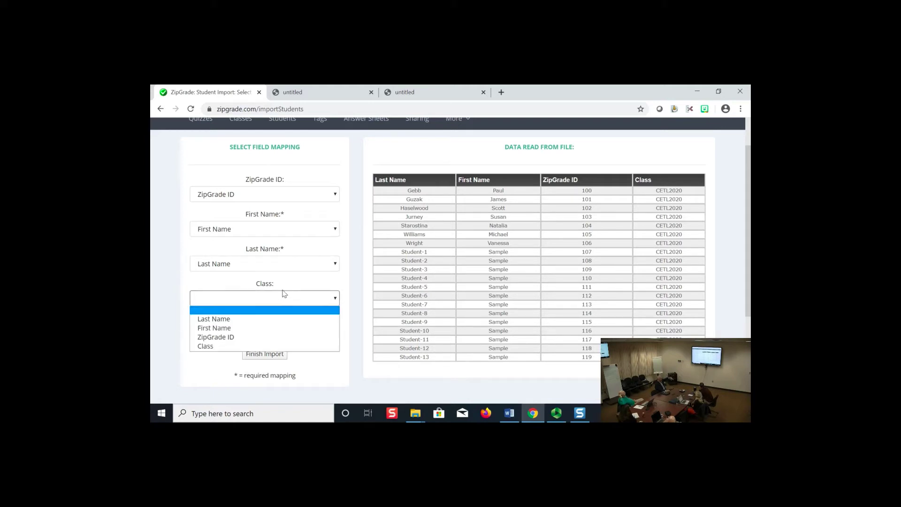
pyautogui.click(262, 346)
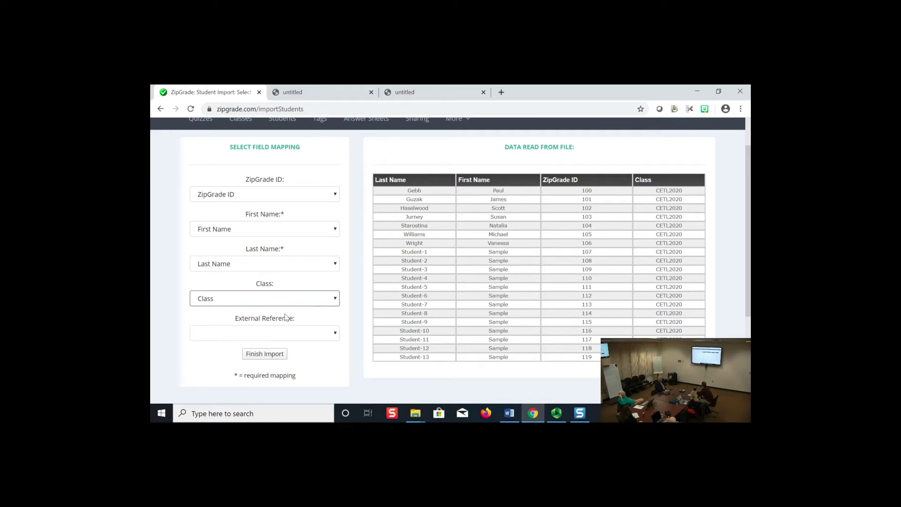
pyautogui.click(266, 356)
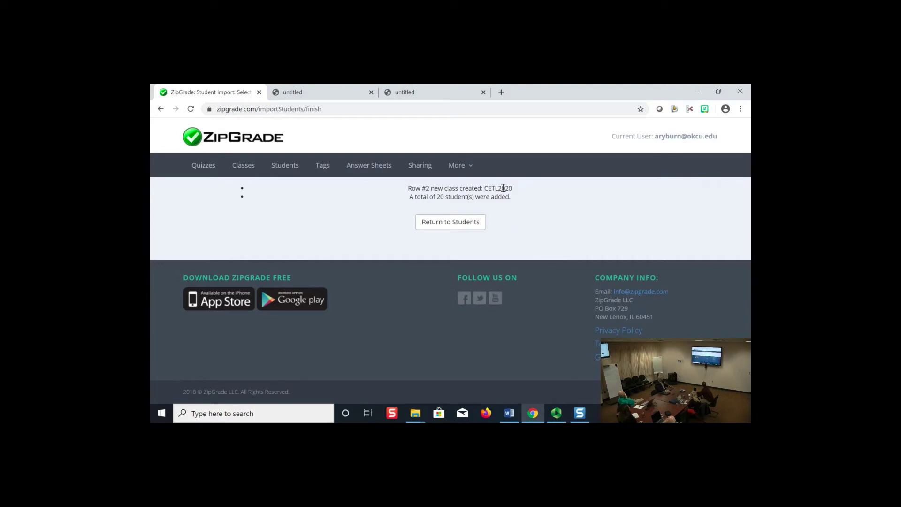
# Step: Go to the All Students list and scroll through the newly imported CETL2020 students
pyautogui.click(437, 224)
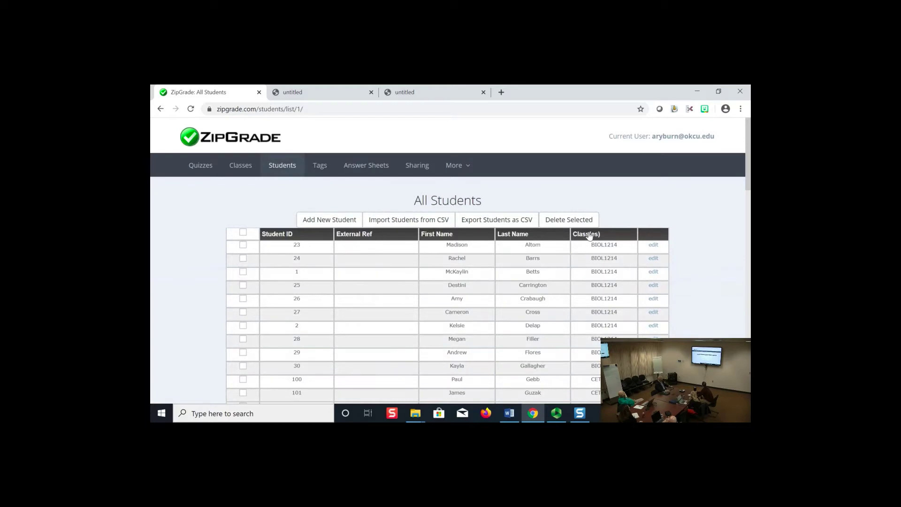
pyautogui.scroll(-5, 596, 256)
pyautogui.scroll(5, 509, 246)
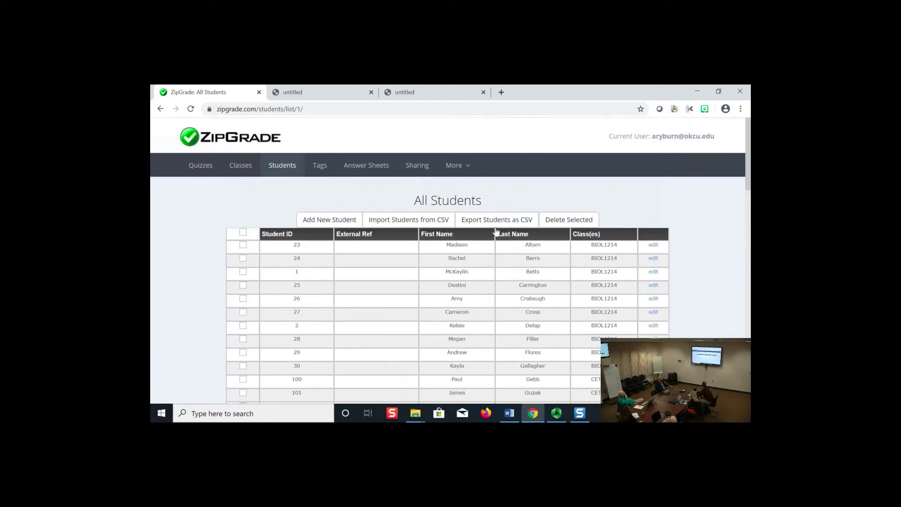
# Step: Open the CETL2020 class roster, then go back to the Classes list
pyautogui.click(236, 167)
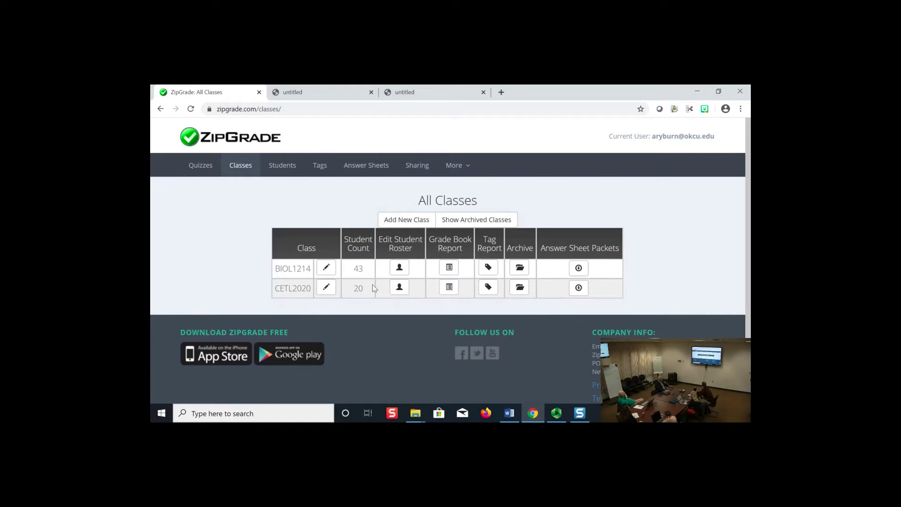
pyautogui.click(399, 290)
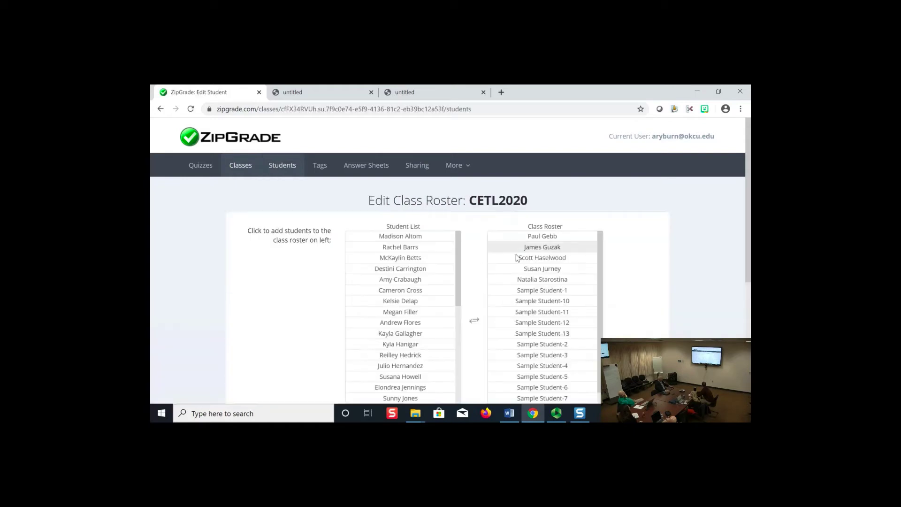
pyautogui.click(453, 166)
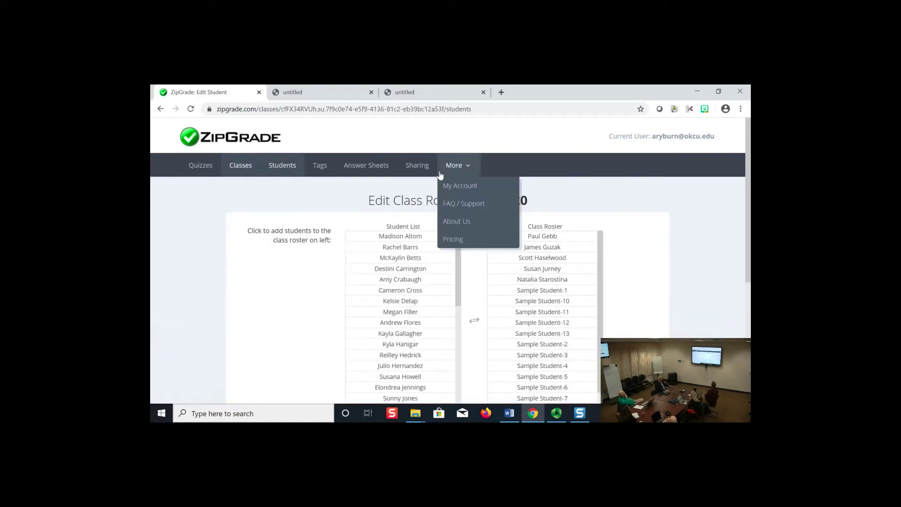
pyautogui.click(242, 170)
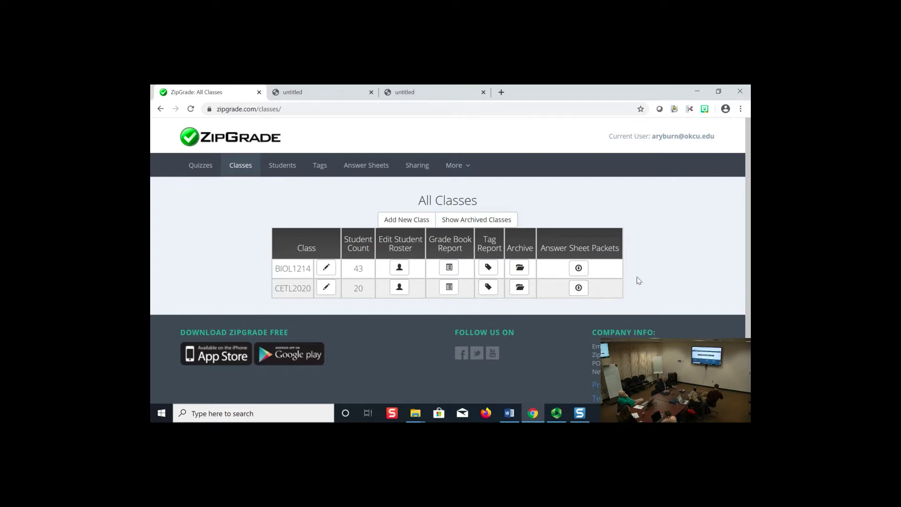
# Step: Scroll through the CETL2020 roster, then switch to the All Students list
pyautogui.click(400, 293)
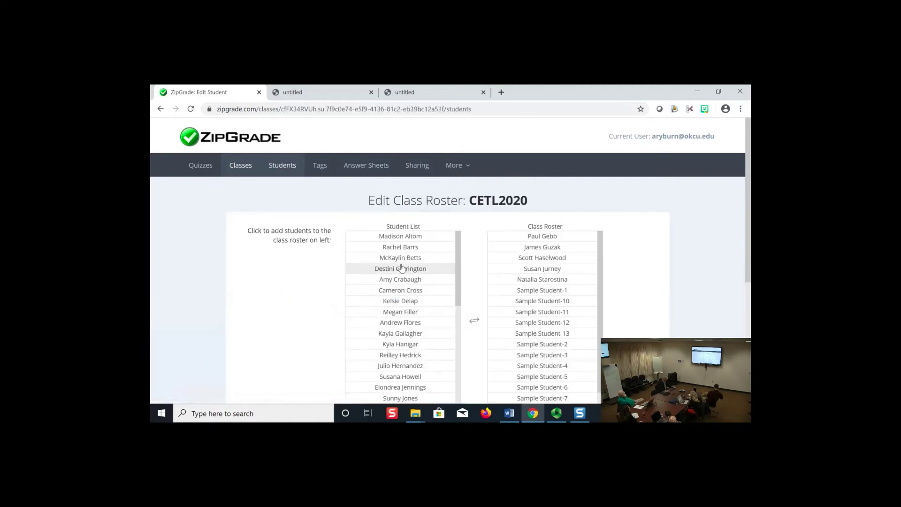
pyautogui.scroll(-3, 370, 293)
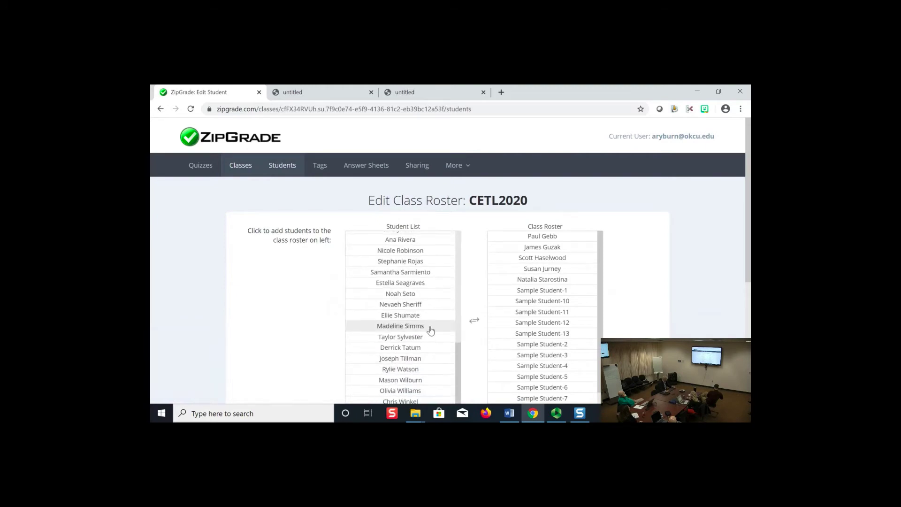
pyautogui.scroll(3, 452, 256)
pyautogui.scroll(-4, 657, 263)
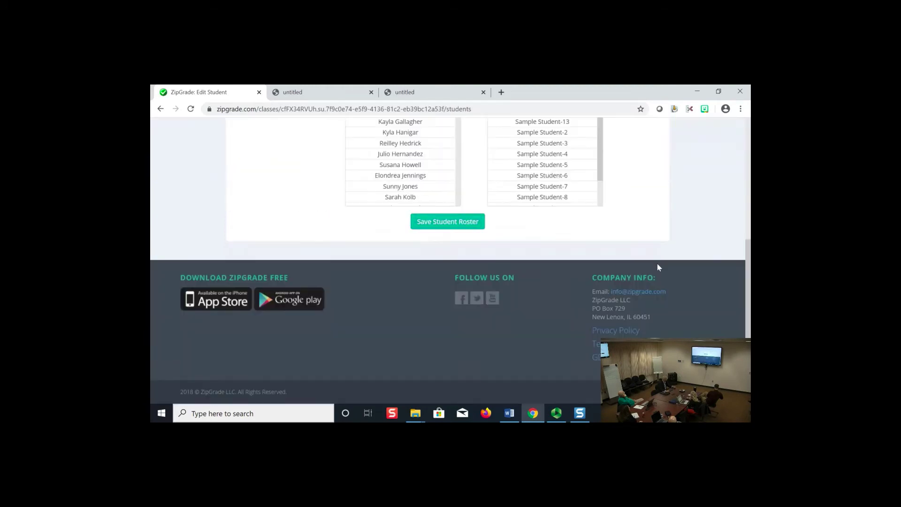
pyautogui.scroll(4, 658, 263)
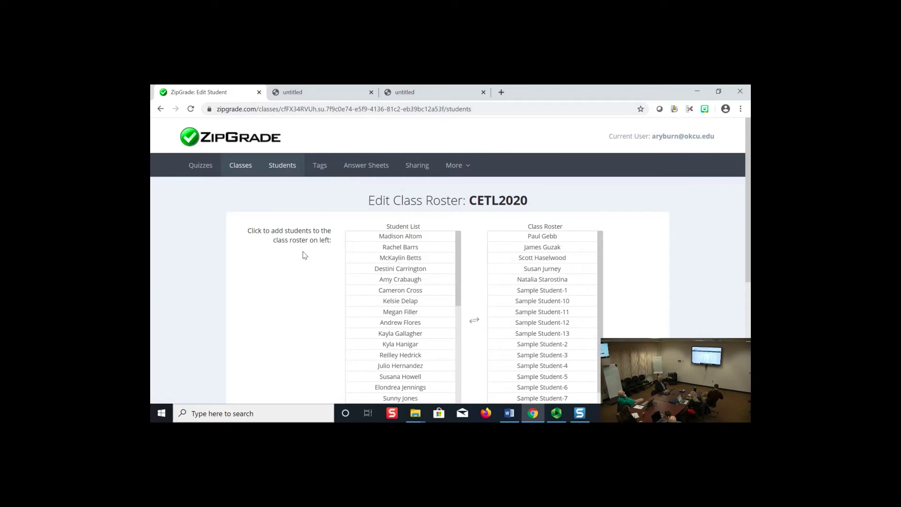
pyautogui.click(287, 164)
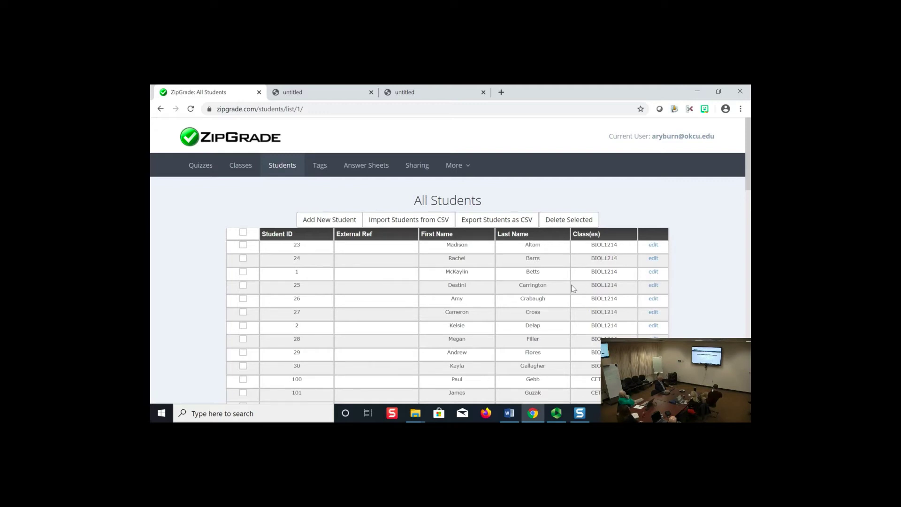
# Step: Open the Answer Sheet Packets window for class CETL2020 and review the available forms
pyautogui.click(236, 170)
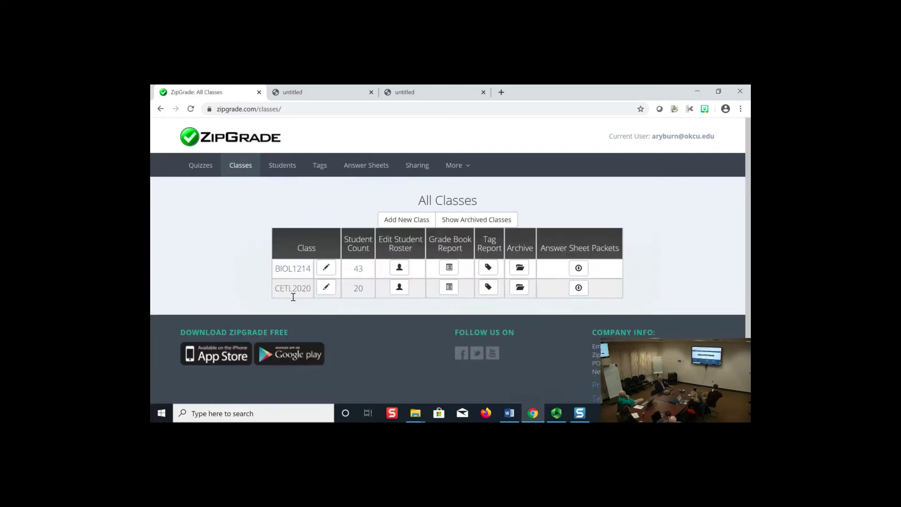
pyautogui.click(578, 289)
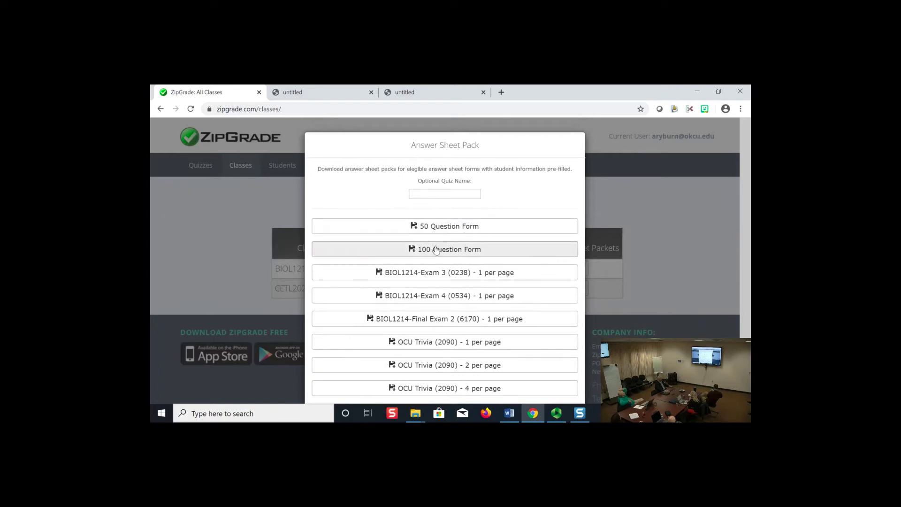
pyautogui.scroll(-2, 534, 195)
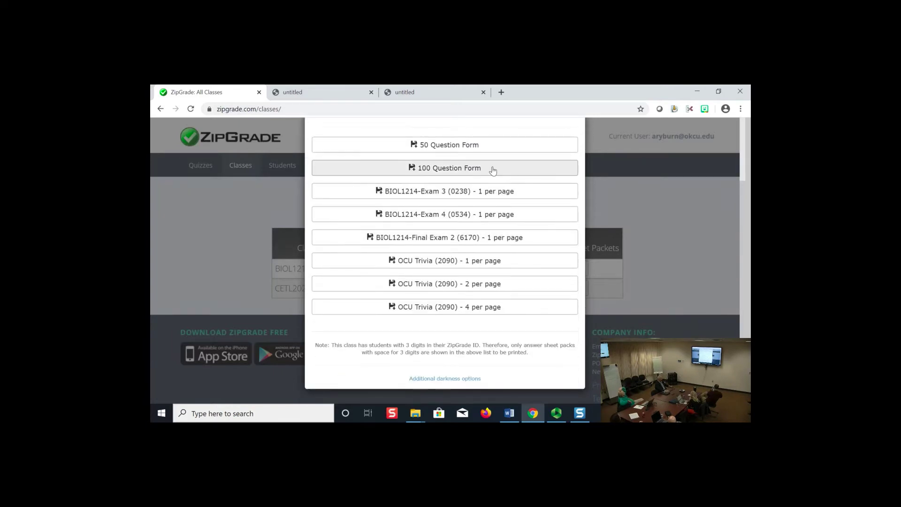
pyautogui.scroll(1, 516, 179)
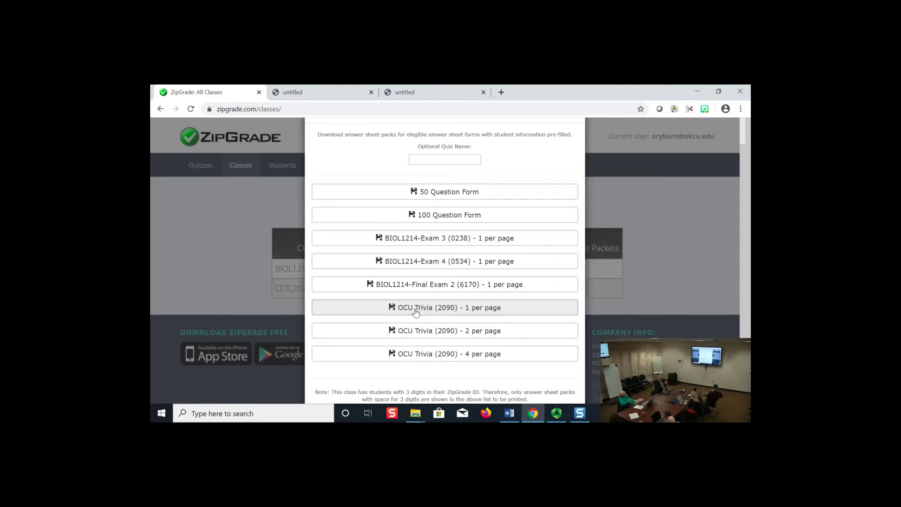
# Step: Download the OCU Trivia (2090) 4-per-page pack and scroll through its five pre-filled pages
pyautogui.click(450, 355)
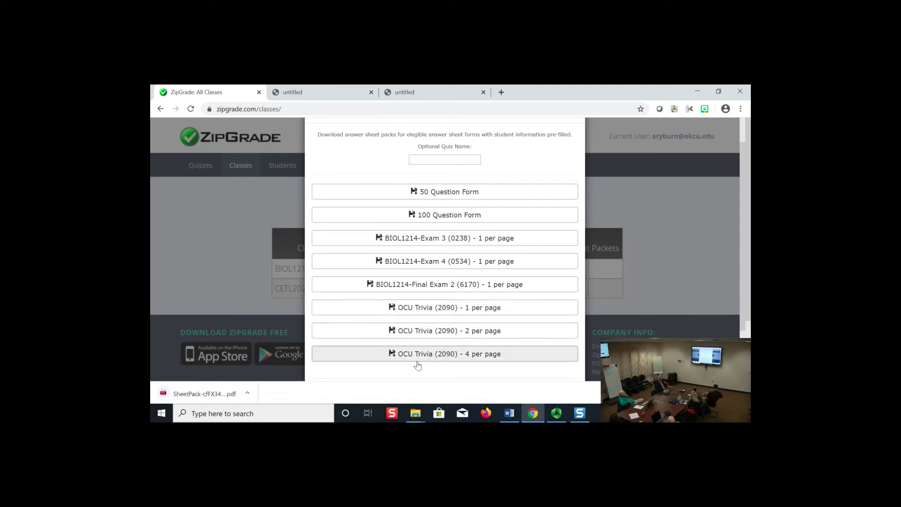
pyautogui.click(196, 394)
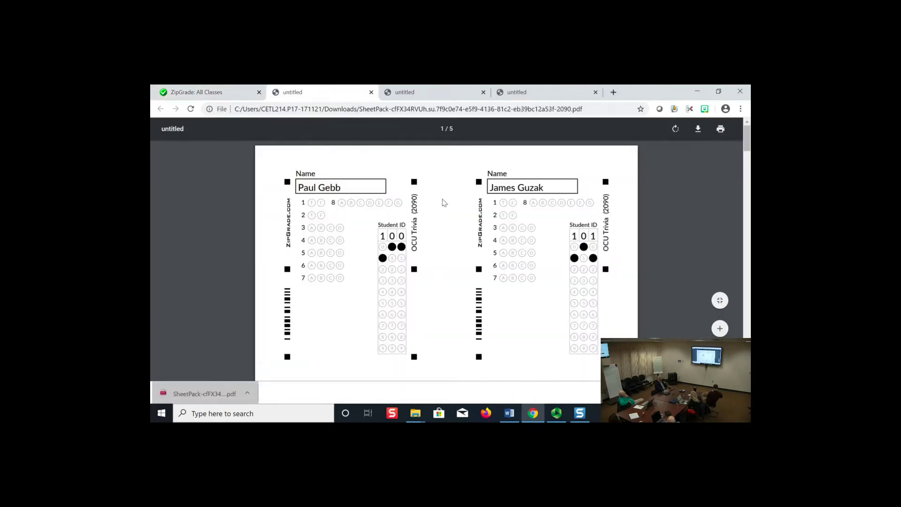
pyautogui.scroll(-1, 441, 202)
pyautogui.scroll(-4, 442, 225)
pyautogui.scroll(-5, 443, 244)
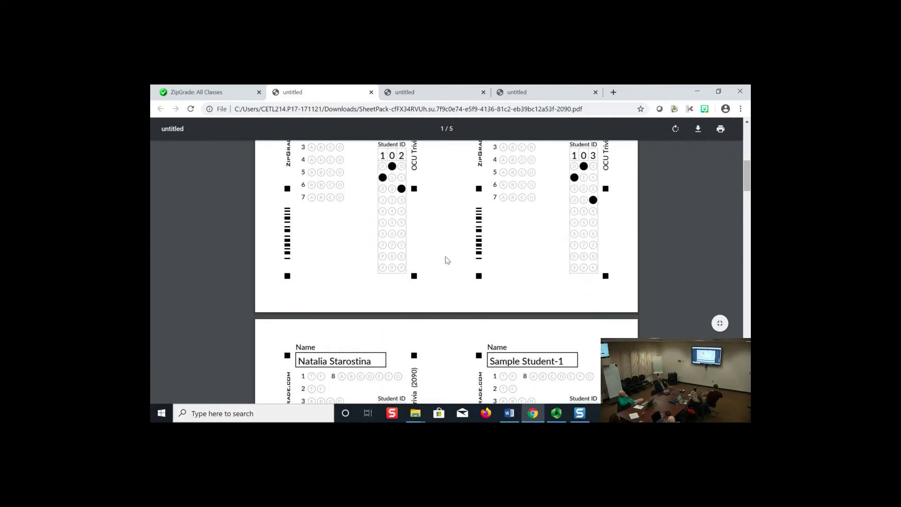
pyautogui.scroll(-3, 449, 252)
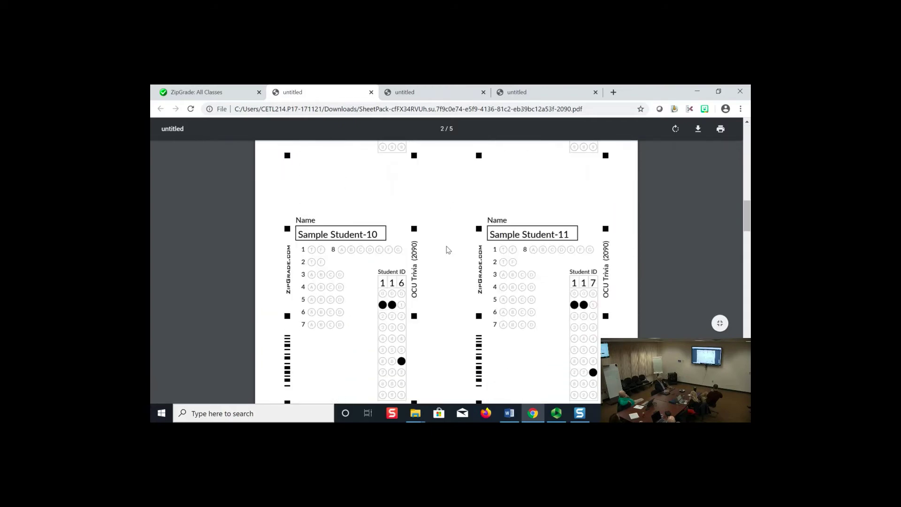
pyautogui.scroll(5, 449, 253)
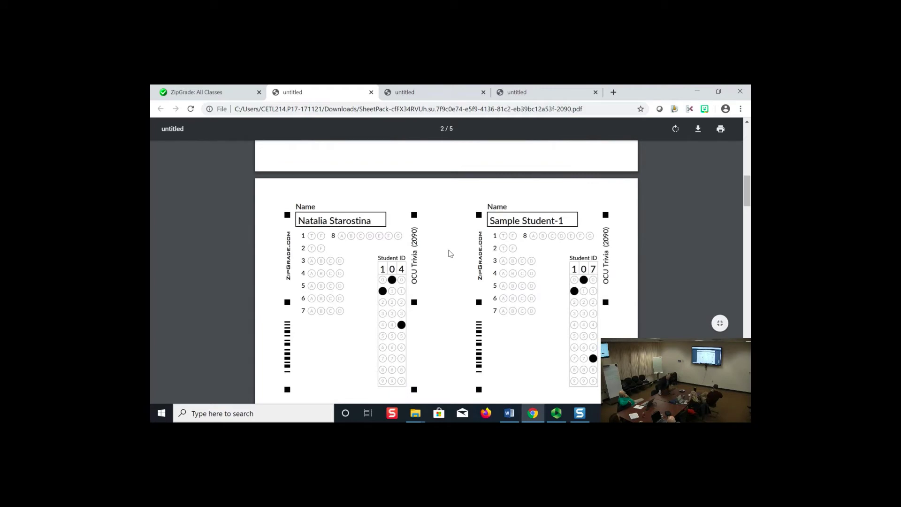
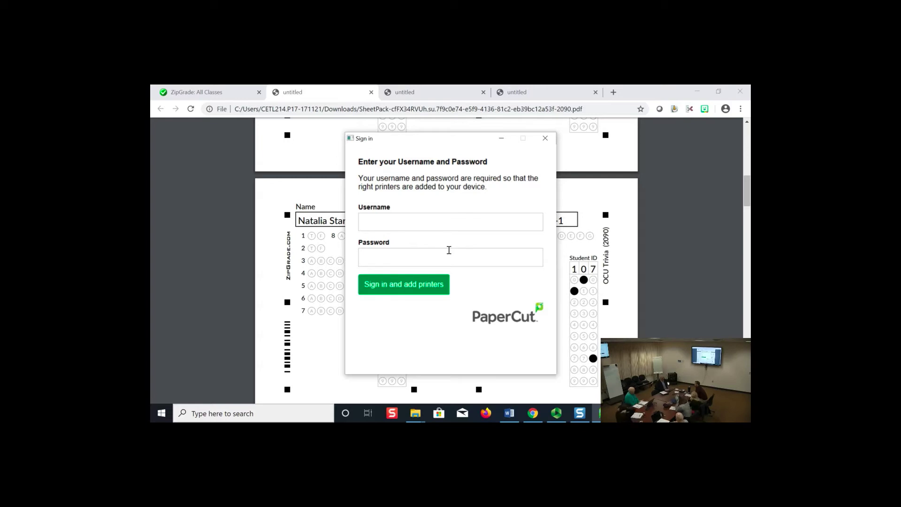
# Step: Return to the All Classes page listing BIOL1214 and CETL2020 and close the Answer Sheet Packets dialog
pyautogui.click(207, 90)
pyautogui.click(196, 200)
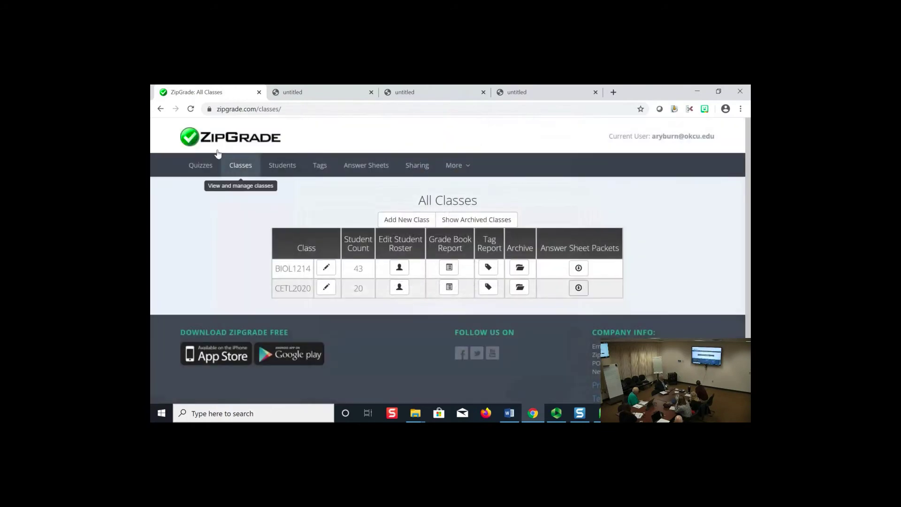
# Step: Open the User Info page, scroll through it, and reload it to show the December 13, 2020 subscription end
pyautogui.click(213, 139)
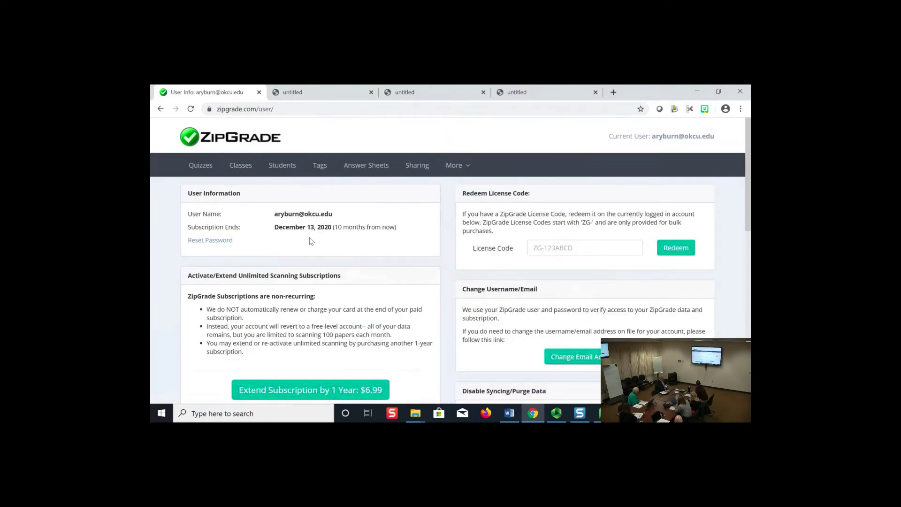
pyautogui.scroll(-4, 294, 197)
pyautogui.scroll(4, 375, 249)
pyautogui.click(232, 146)
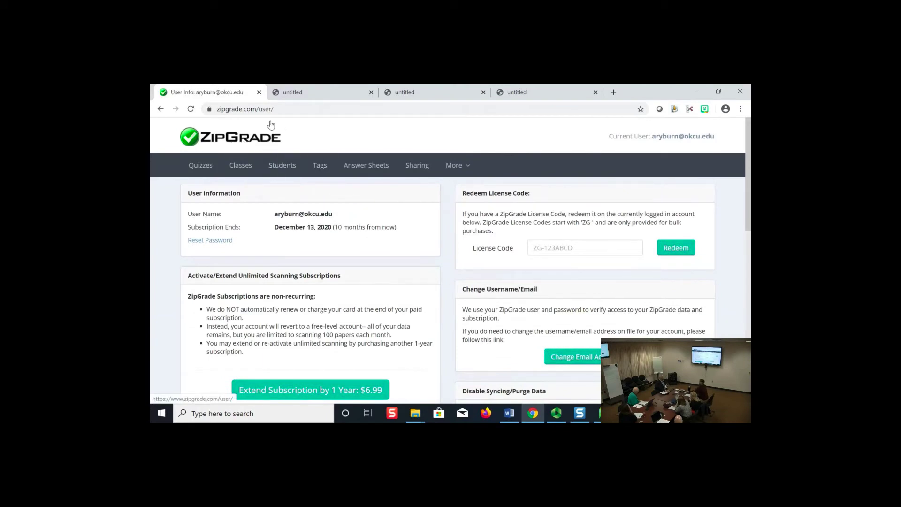
# Step: Log out of the ZipGrade account from the Current User menu
pyautogui.moveTo(629, 135)
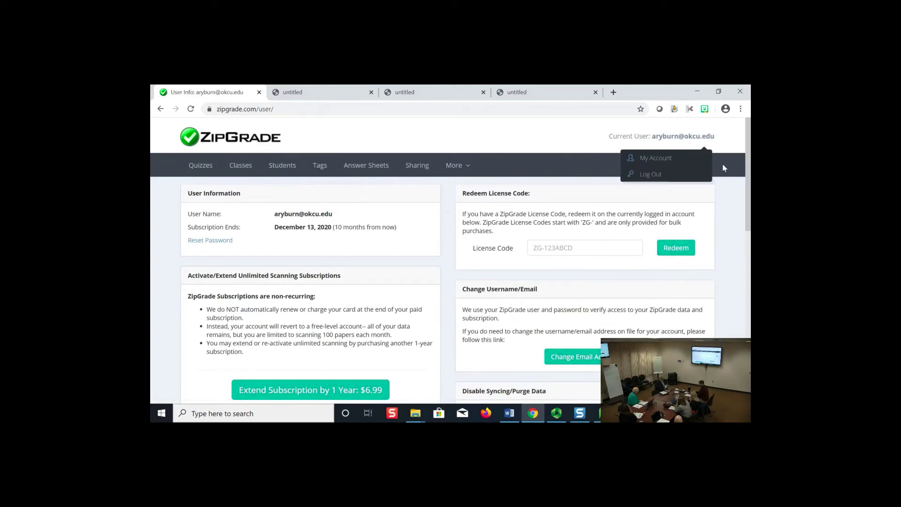
pyautogui.click(642, 176)
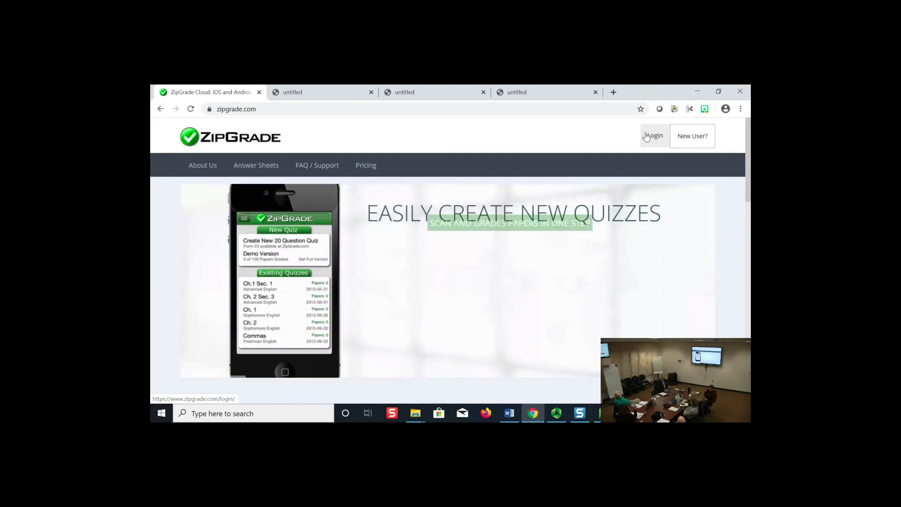
# Step: Sign back in to ZipGrade with the saved account e-mail and the account password
pyautogui.click(646, 136)
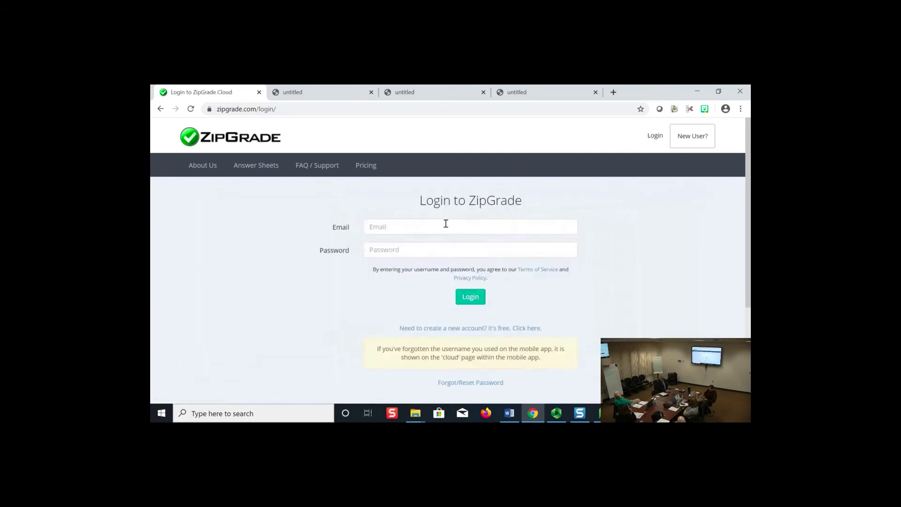
pyautogui.click(432, 225)
pyautogui.write('aryub')
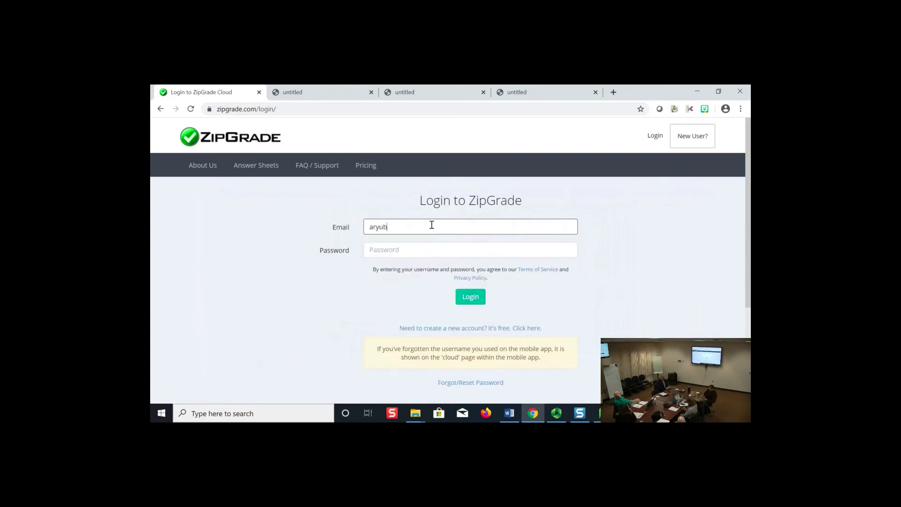
pyautogui.write('n')
pyautogui.press('BackSpace')
pyautogui.press('BackSpace')
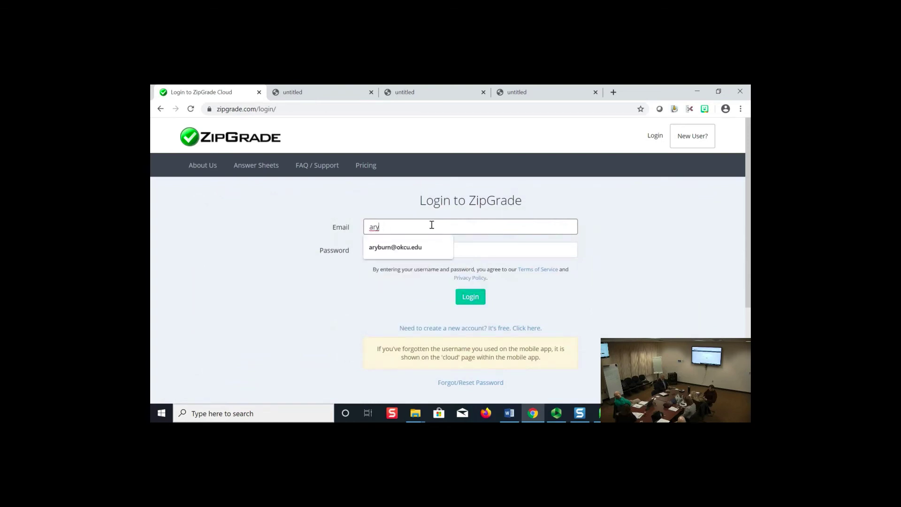
pyautogui.click(426, 240)
pyautogui.click(426, 250)
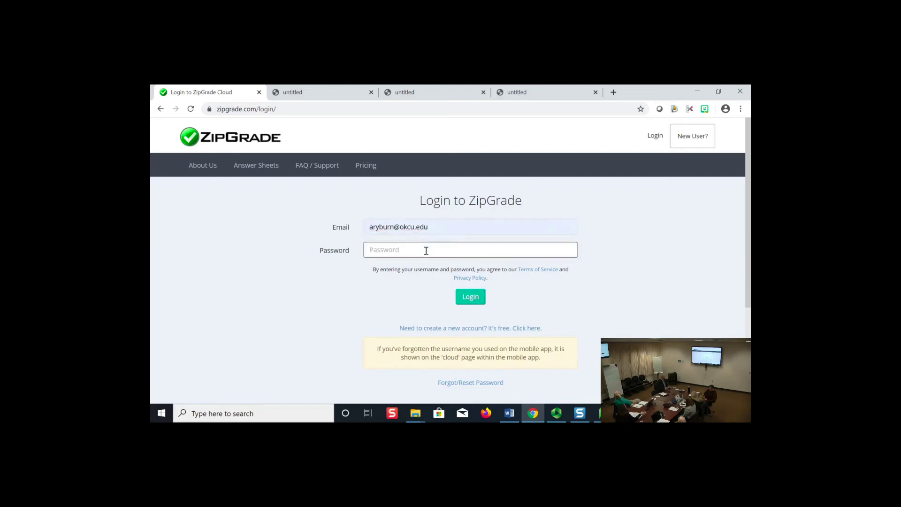
pyautogui.write('••••••••')
pyautogui.press('Return')
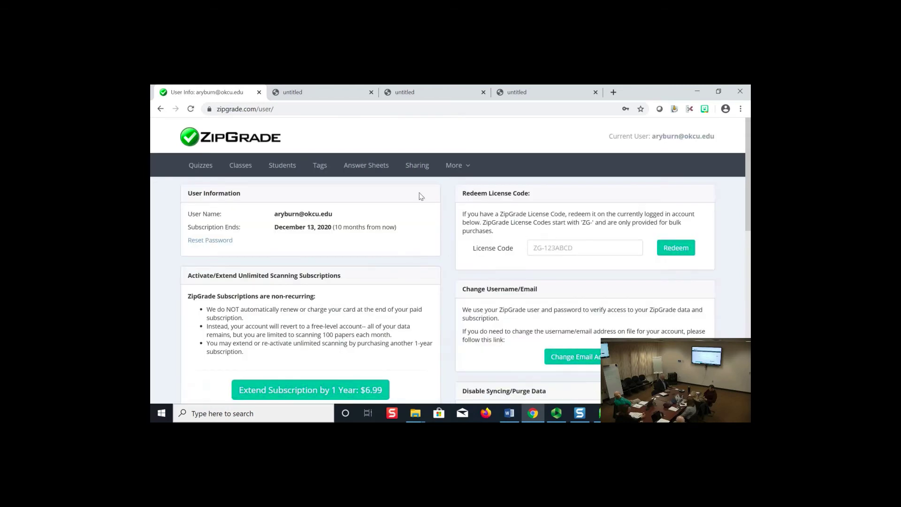
# Step: Start a new answer sheet in the Custom Answer Sheet Wizard from the Answer Sheets page
pyautogui.click(357, 173)
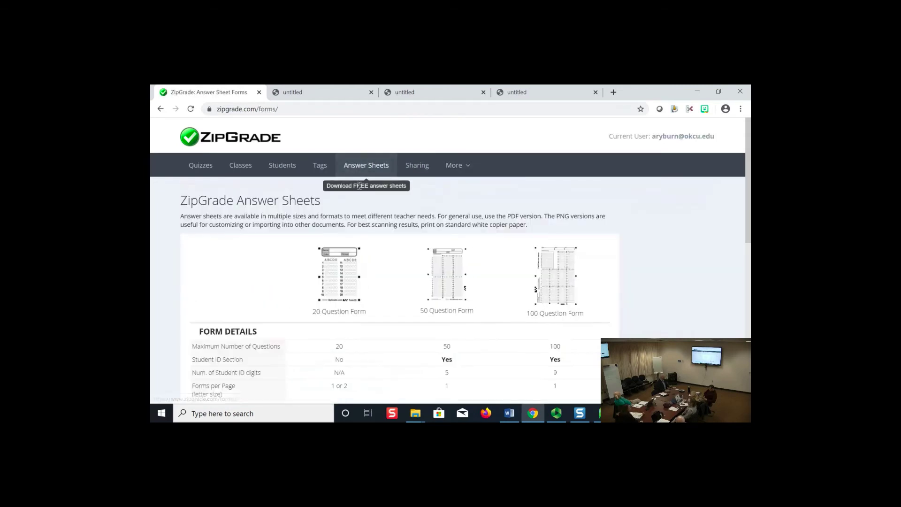
pyautogui.scroll(-5, 413, 309)
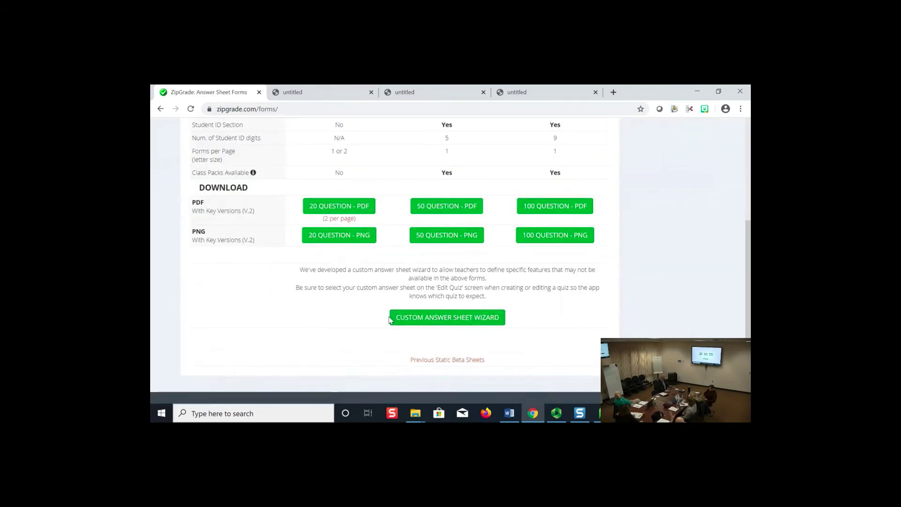
pyautogui.click(435, 323)
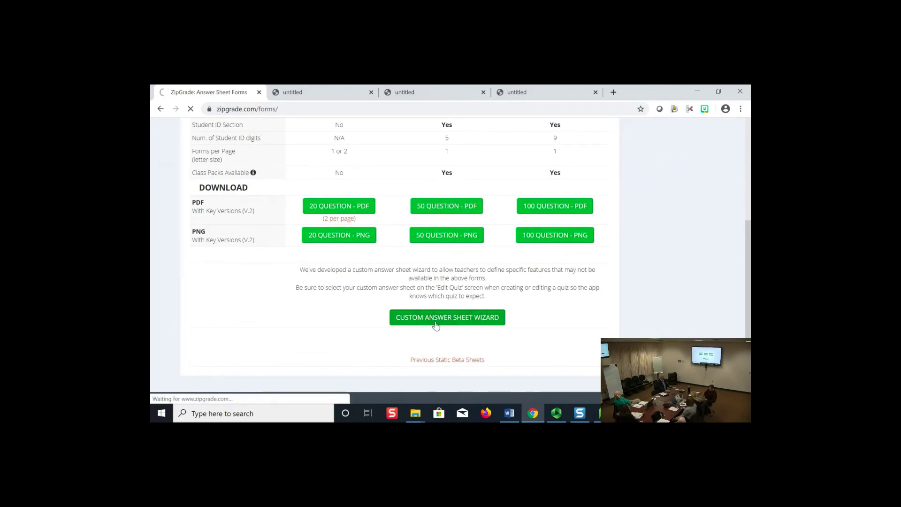
pyautogui.click(429, 305)
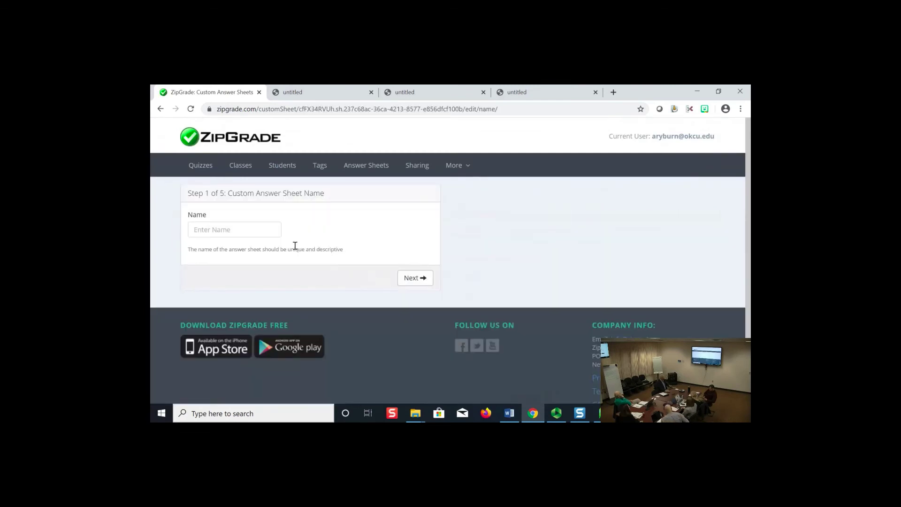
# Step: Name the new answer sheet 'OCU Trivia Part 2' and continue to the Header Boxes step
pyautogui.click(251, 227)
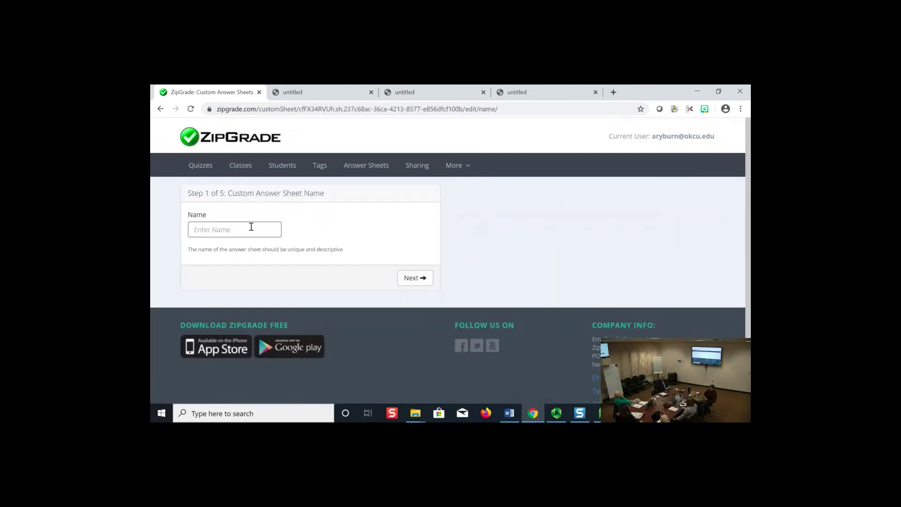
pyautogui.write('OCU Trivia Part 1')
pyautogui.press('BackSpace')
pyautogui.write('2')
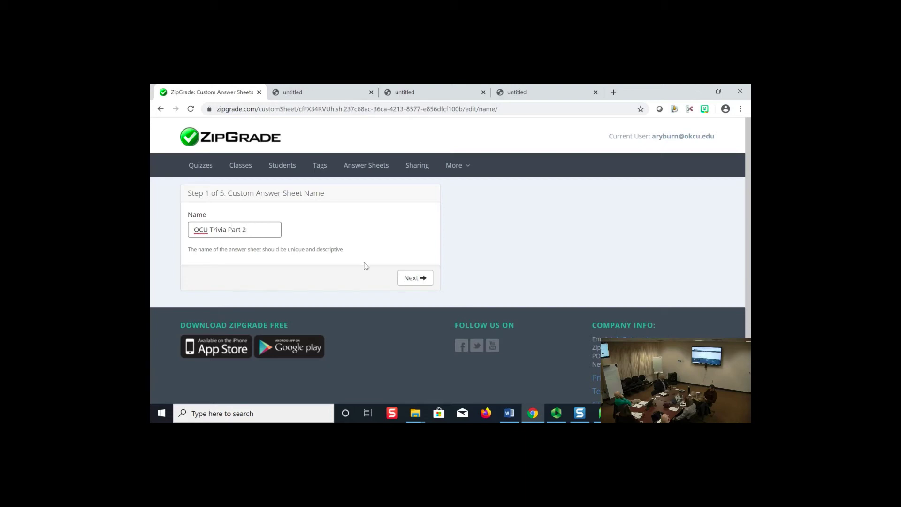
pyautogui.click(410, 278)
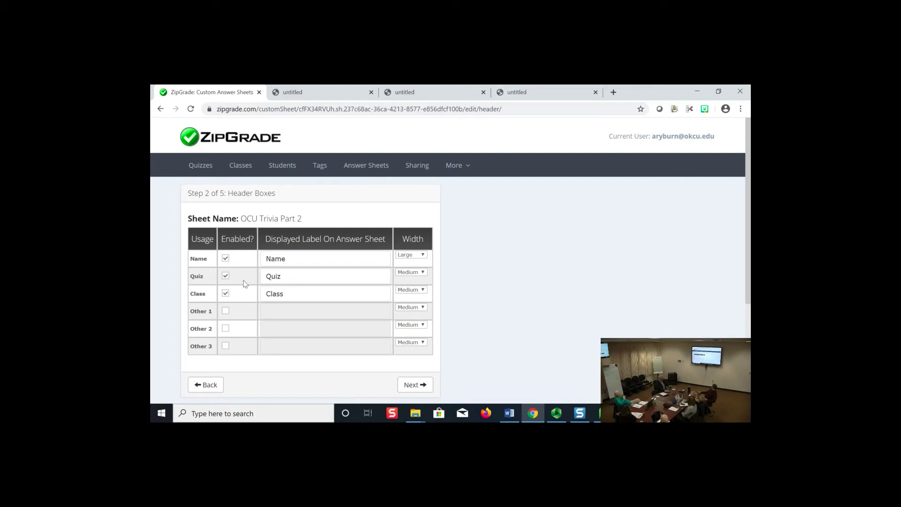
# Step: Disable the Quiz and Class header boxes, keeping only Name, and continue to Step 3
pyautogui.click(224, 277)
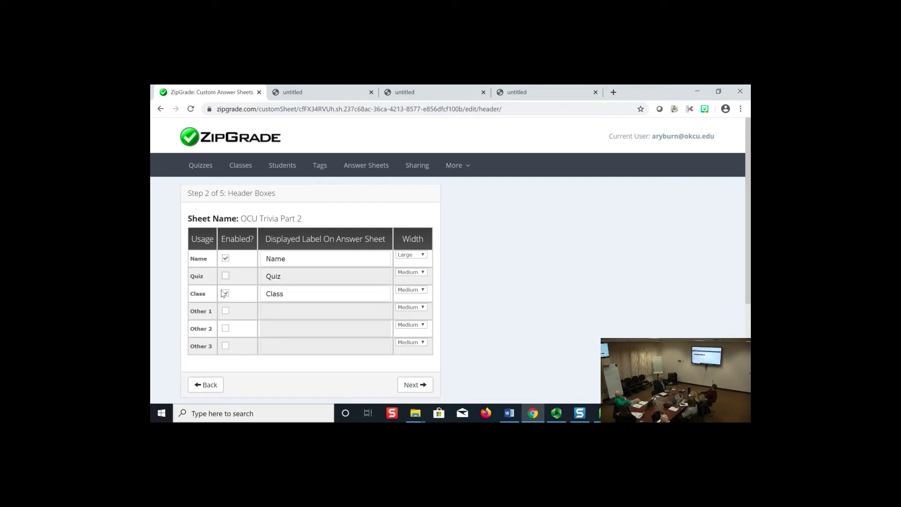
pyautogui.click(226, 293)
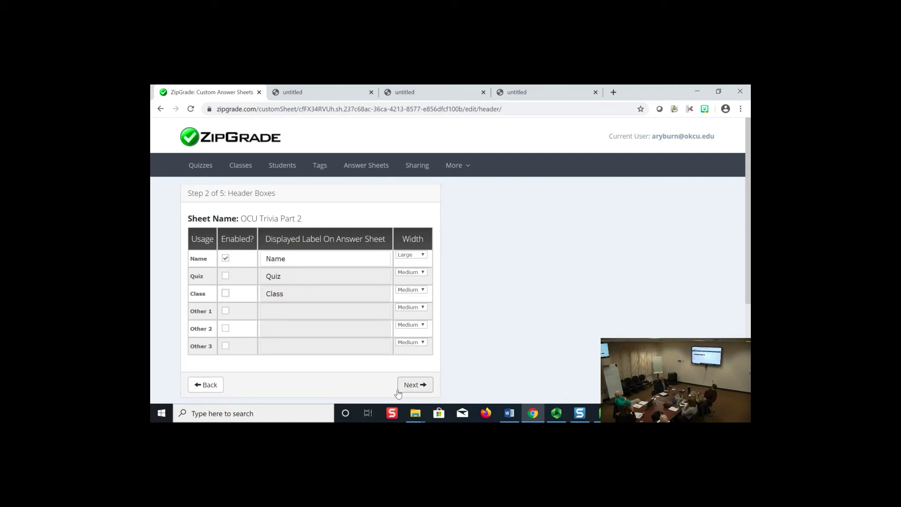
pyautogui.click(415, 384)
pyautogui.scroll(-1, 380, 294)
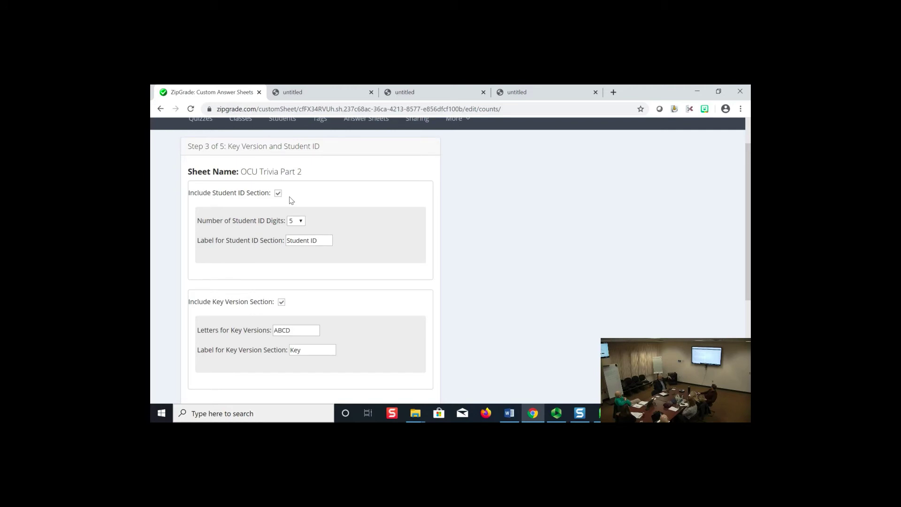
# Step: Keep a 5-digit Student ID and ABCD key versions, then advance to Define Questions
pyautogui.click(291, 221)
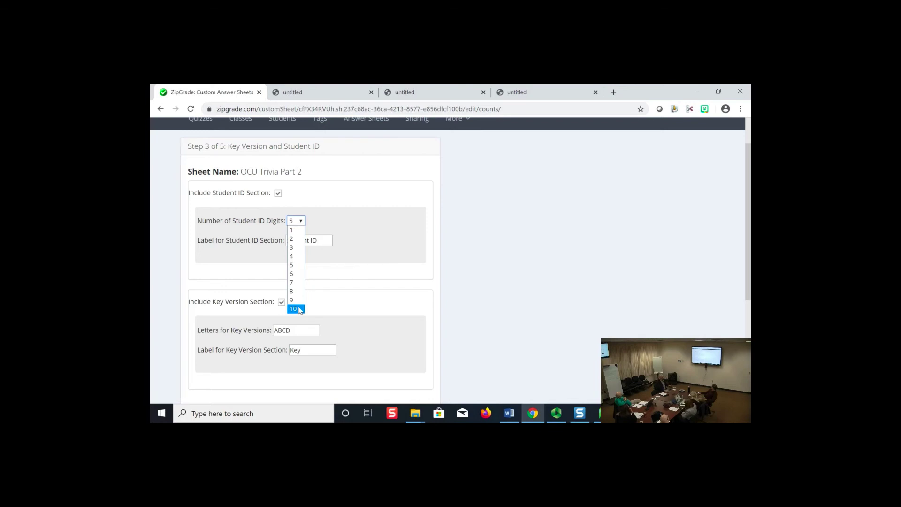
pyautogui.click(293, 266)
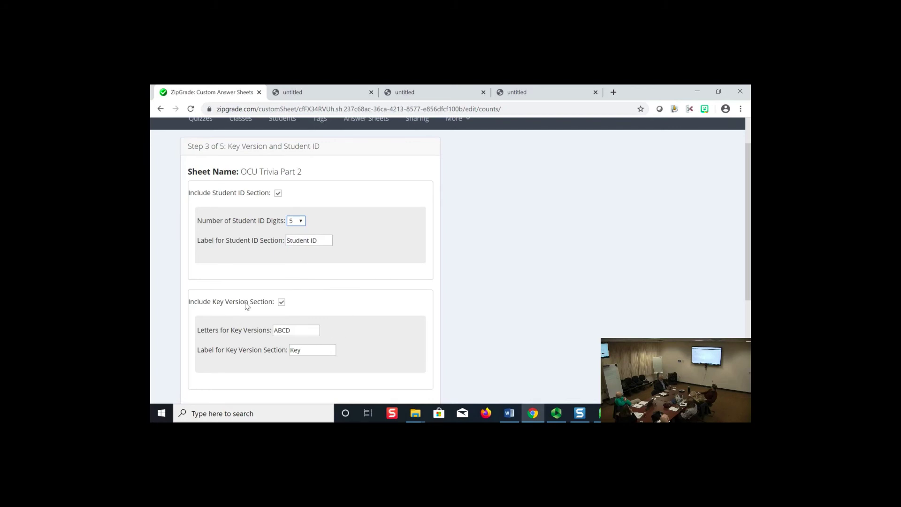
pyautogui.click(293, 327)
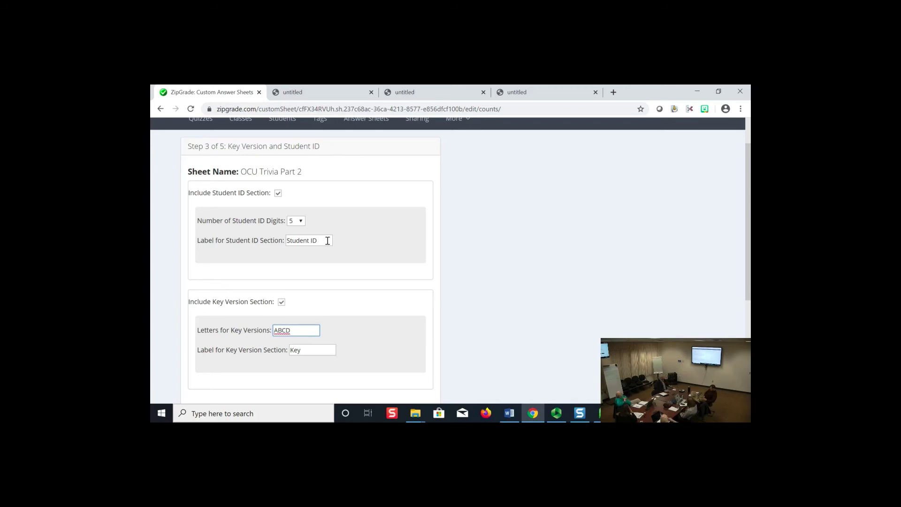
pyautogui.scroll(-2, 362, 291)
pyautogui.click(406, 330)
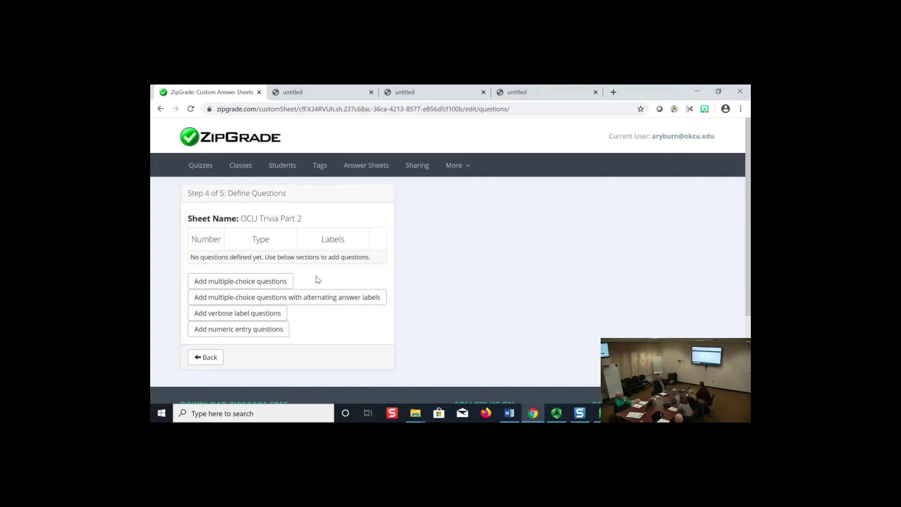
# Step: Add 25 Internal Label multiple-choice questions with answer choices ABCDE
pyautogui.click(256, 287)
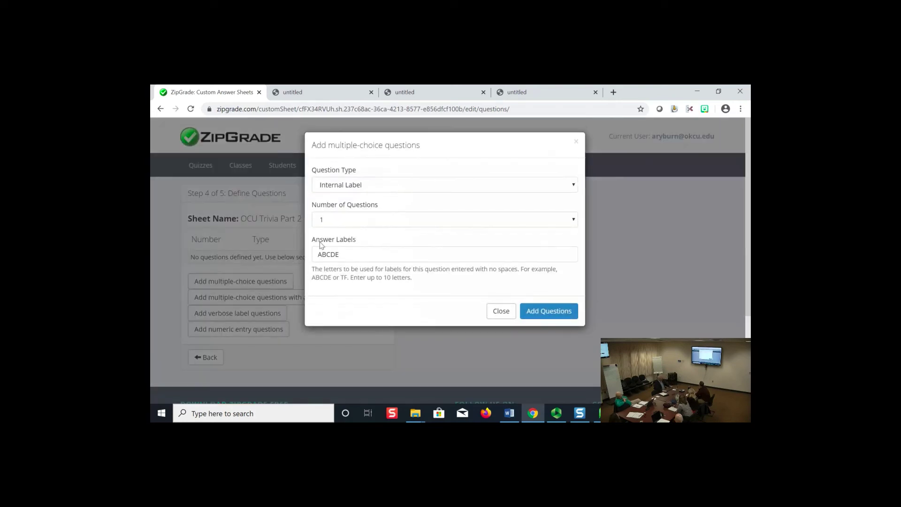
pyautogui.click(362, 188)
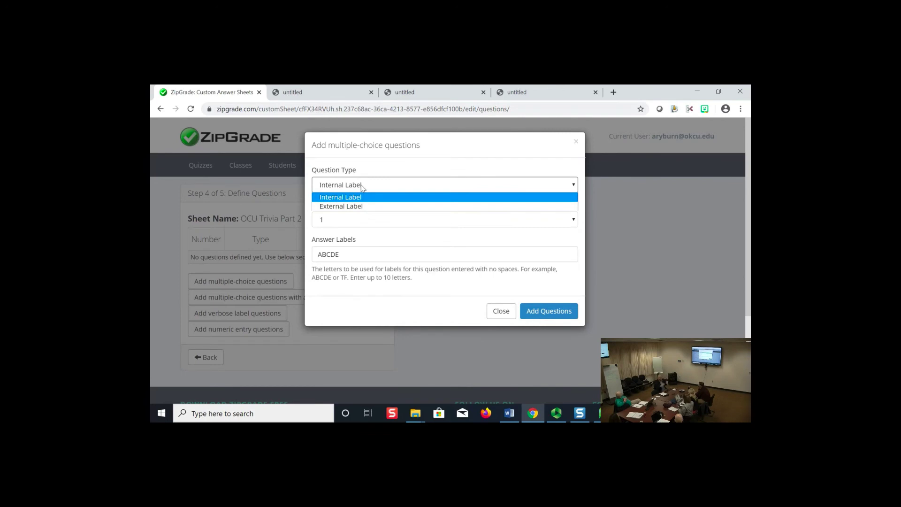
pyautogui.click(371, 225)
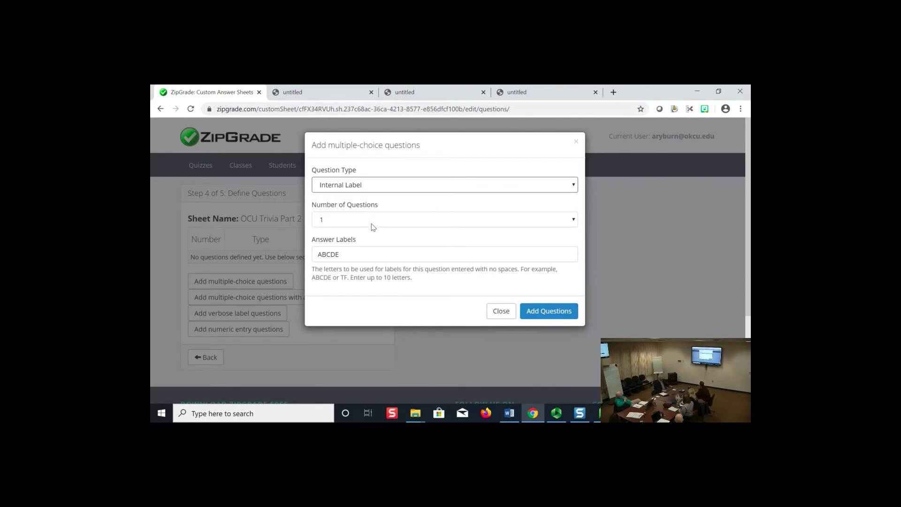
pyautogui.click(370, 226)
pyautogui.scroll(-15, 380, 291)
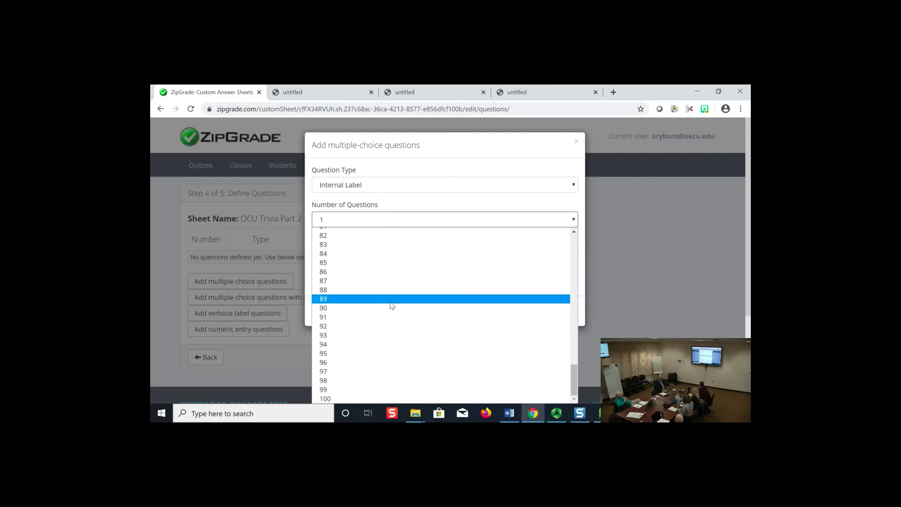
pyautogui.scroll(3, 350, 329)
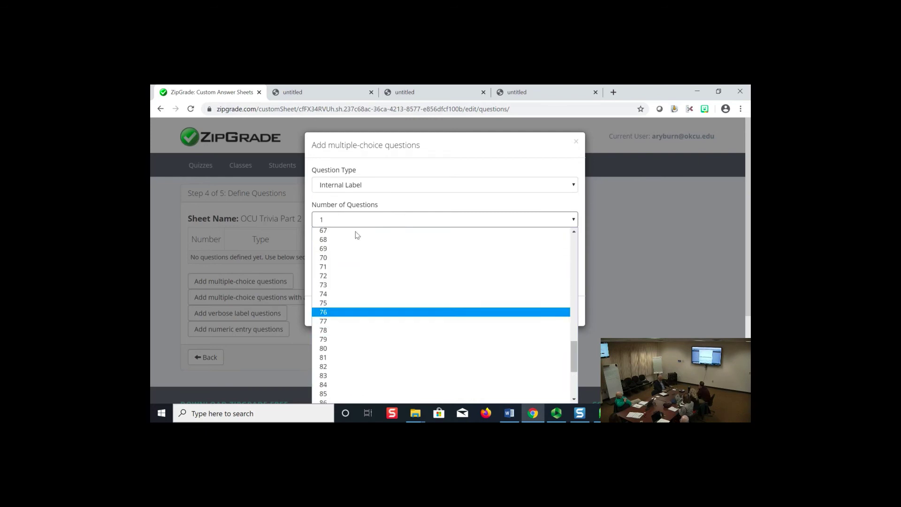
pyautogui.click(355, 228)
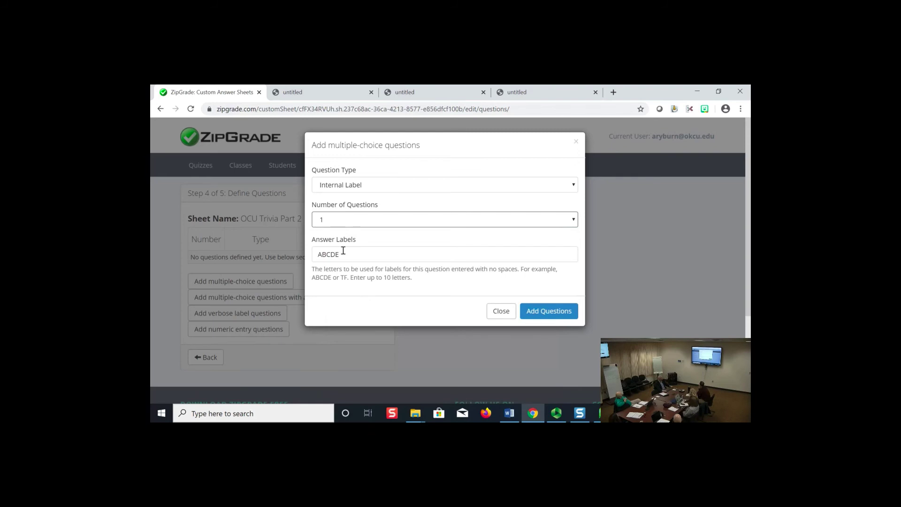
pyautogui.click(342, 223)
pyautogui.scroll(-4, 338, 317)
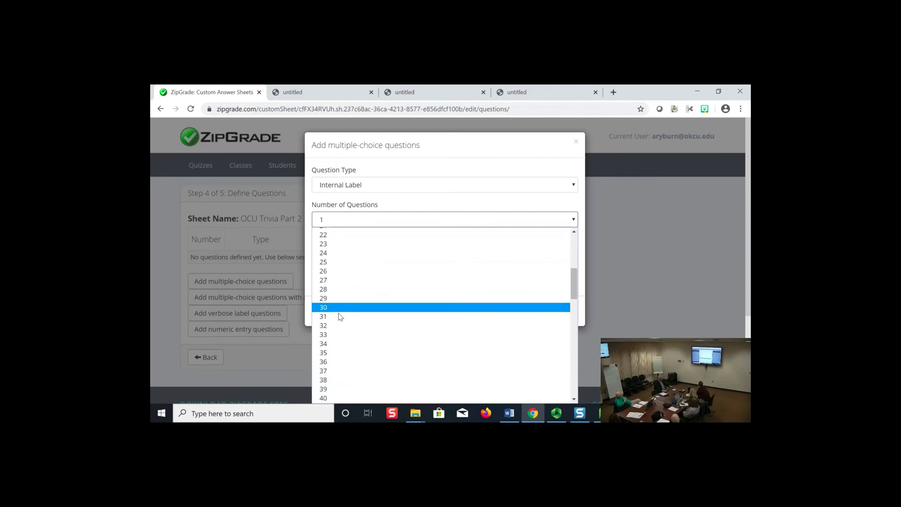
pyautogui.click(331, 262)
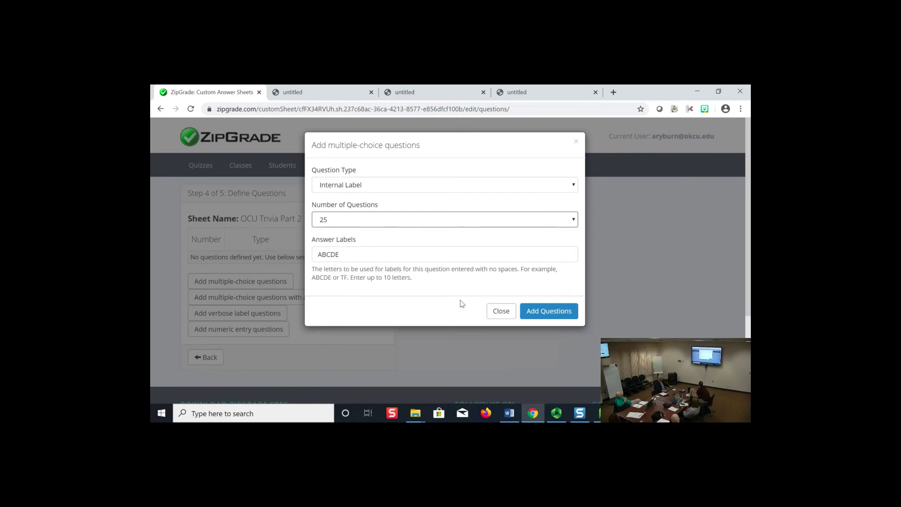
pyautogui.click(554, 318)
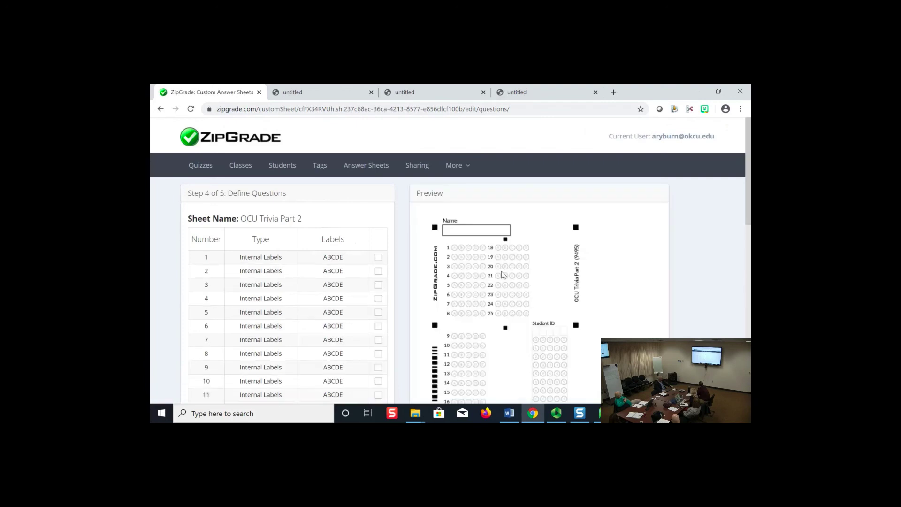
# Step: Add 10 Internal Label true/false questions with answer labels TF
pyautogui.scroll(-5, 381, 269)
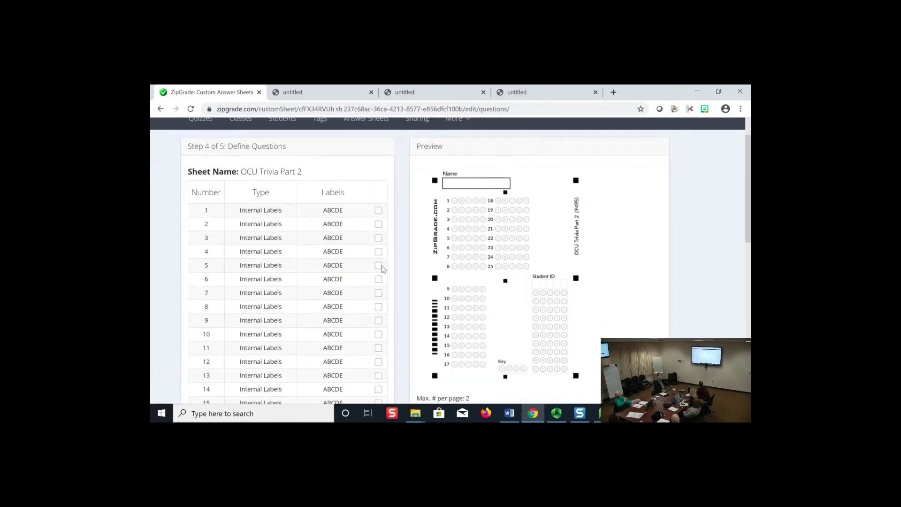
pyautogui.scroll(-3, 294, 279)
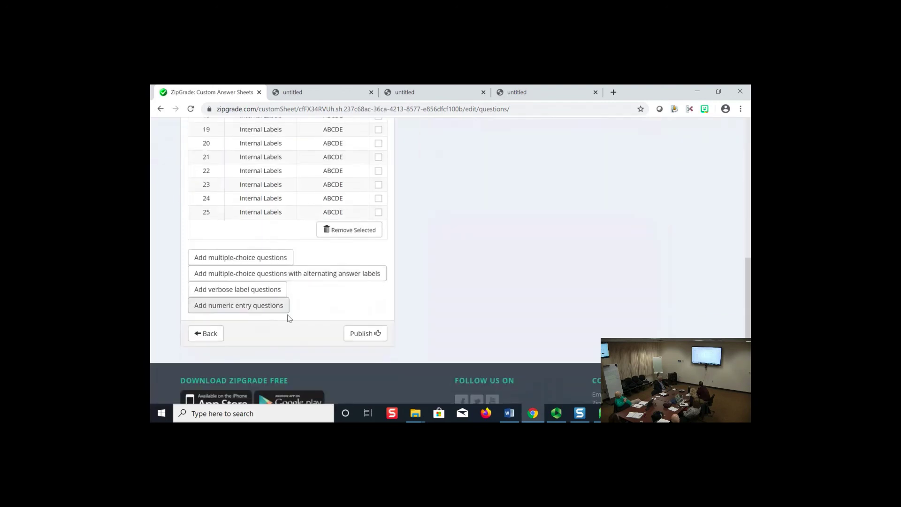
pyautogui.click(243, 253)
pyautogui.click(333, 219)
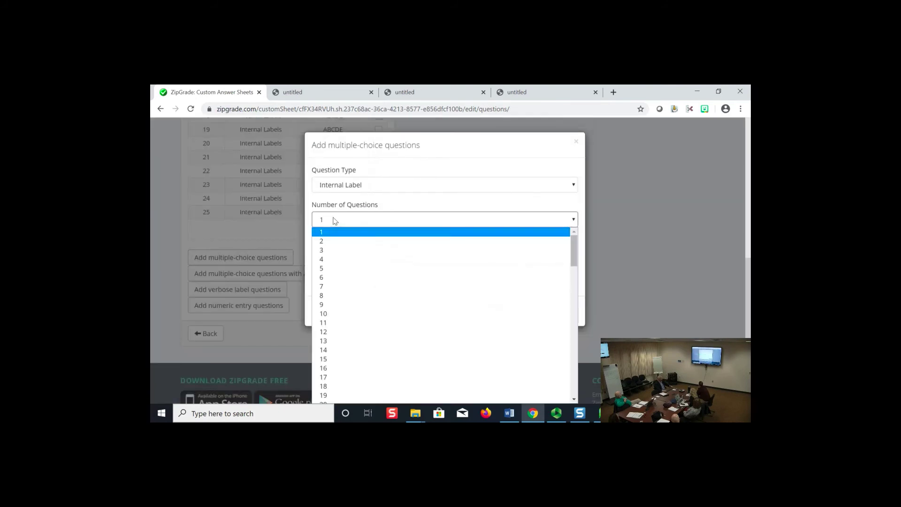
pyautogui.click(339, 313)
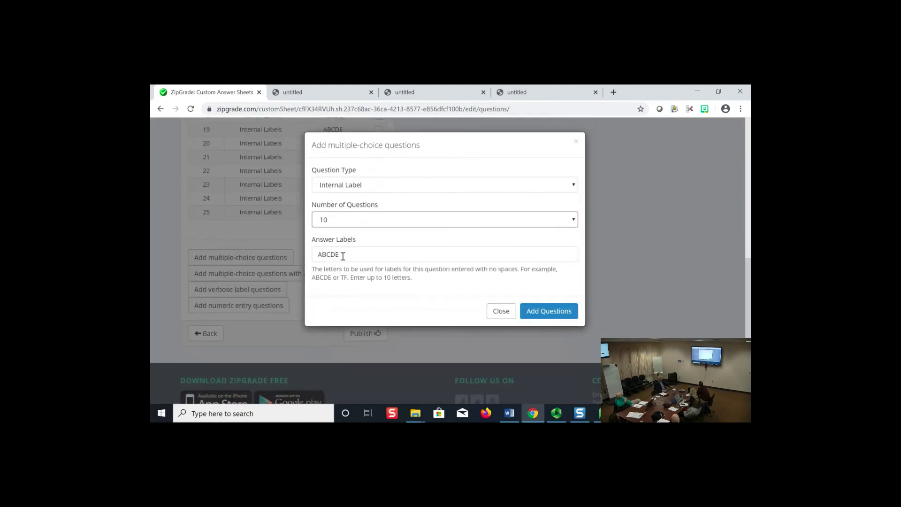
pyautogui.moveTo(347, 257); pyautogui.dragTo(289, 244)
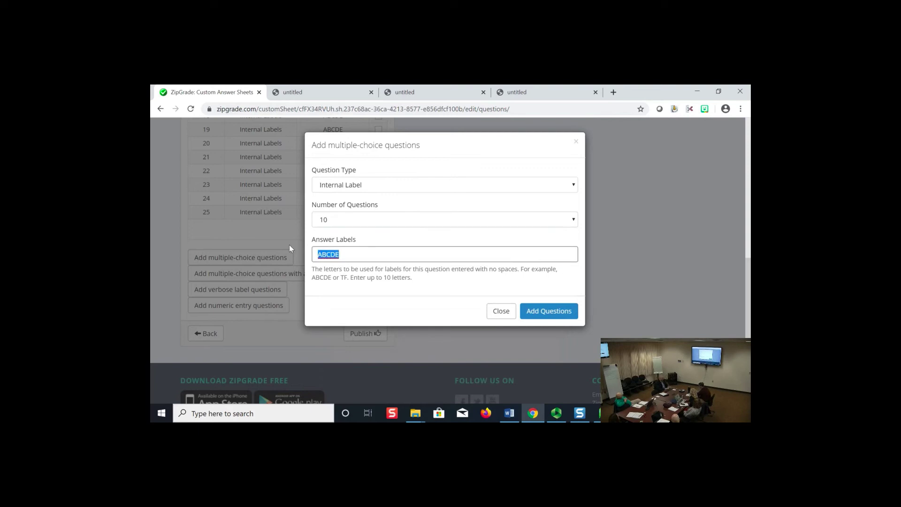
pyautogui.write('TF')
pyautogui.click(547, 317)
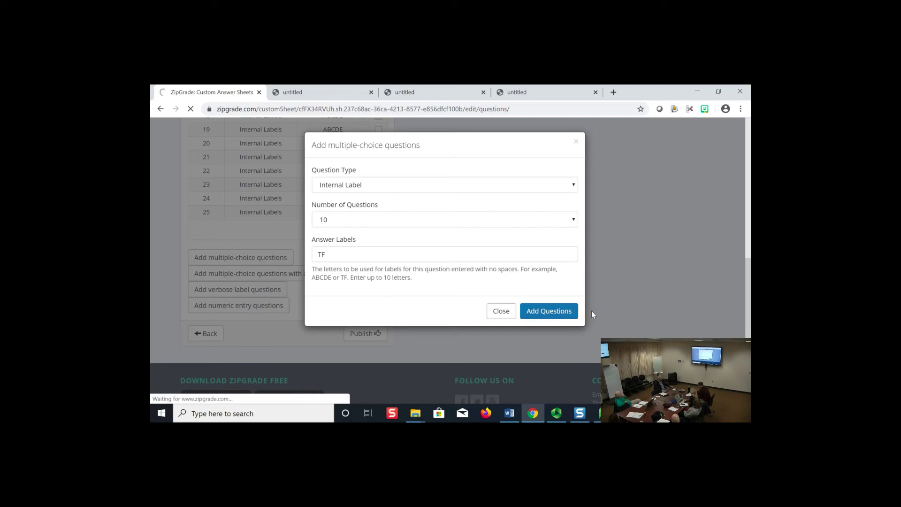
# Step: Add 20 more Internal Label questions with answer labels ABCDEFGHIJ
pyautogui.scroll(-3, 521, 287)
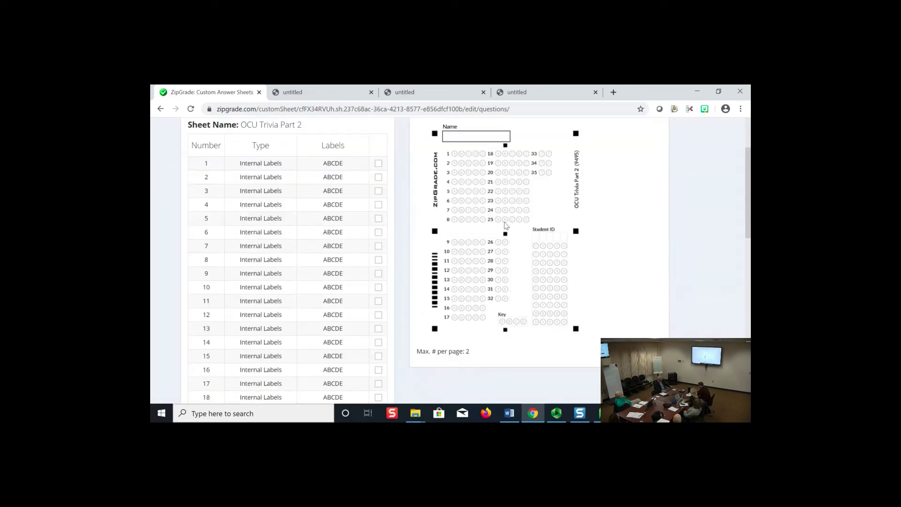
pyautogui.scroll(-9, 315, 334)
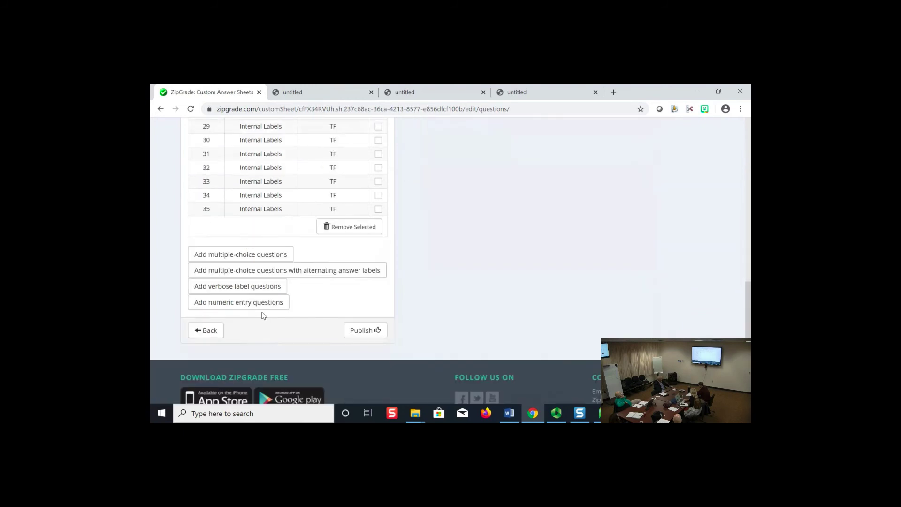
pyautogui.click(245, 253)
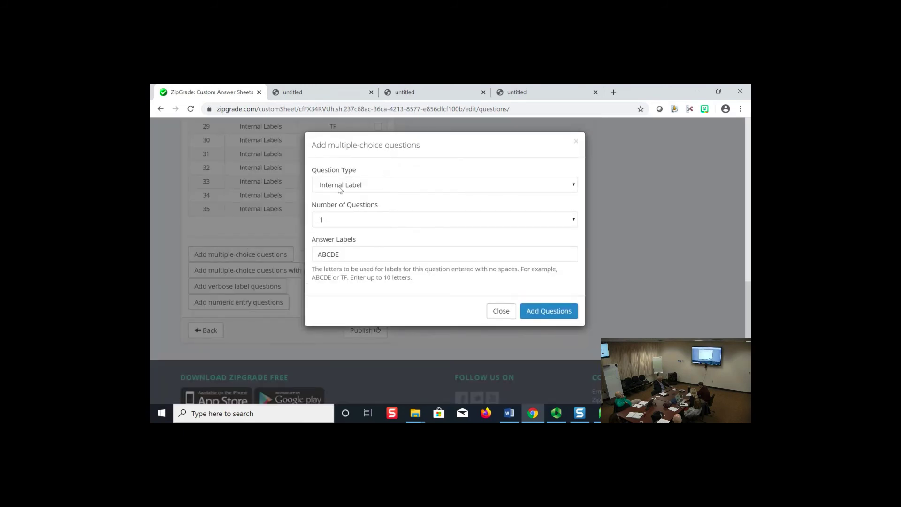
pyautogui.click(334, 225)
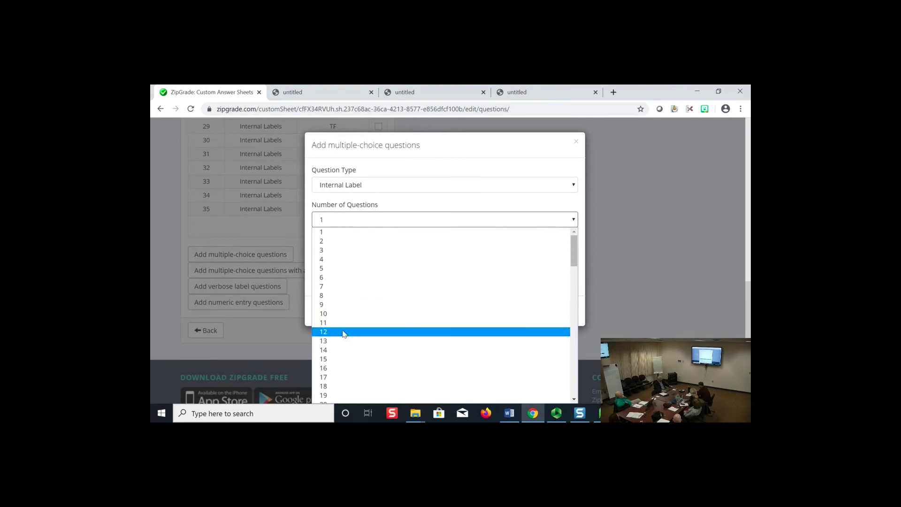
pyautogui.press('Down')
pyautogui.press('Down')
pyautogui.press('Down')
pyautogui.press('Down')
pyautogui.press('Down')
pyautogui.press('Down')
pyautogui.press('Down')
pyautogui.press('Down')
pyautogui.press('Down')
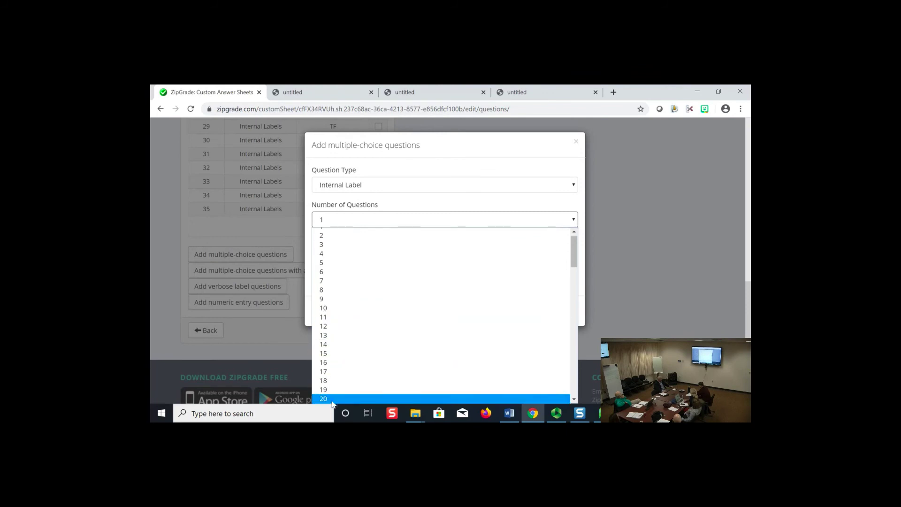
pyautogui.press('Return')
pyautogui.click(346, 254)
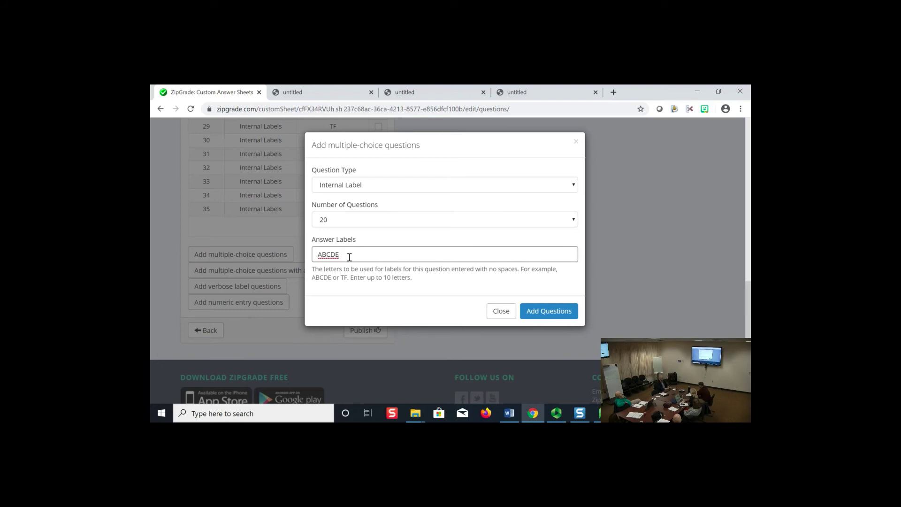
pyautogui.write('FGHIJ')
pyautogui.click(554, 313)
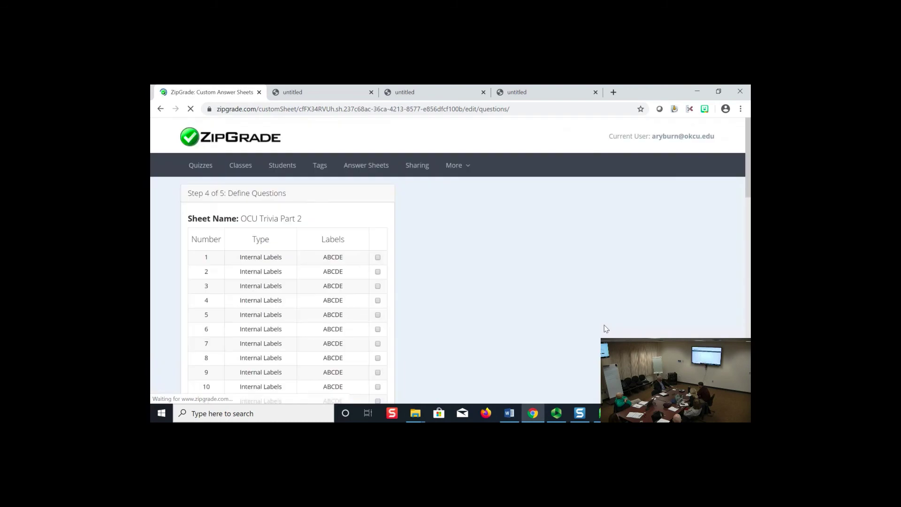
# Step: Scroll through the 55-question table and answer-sheet preview, ending back at the top
pyautogui.scroll(-3, 553, 302)
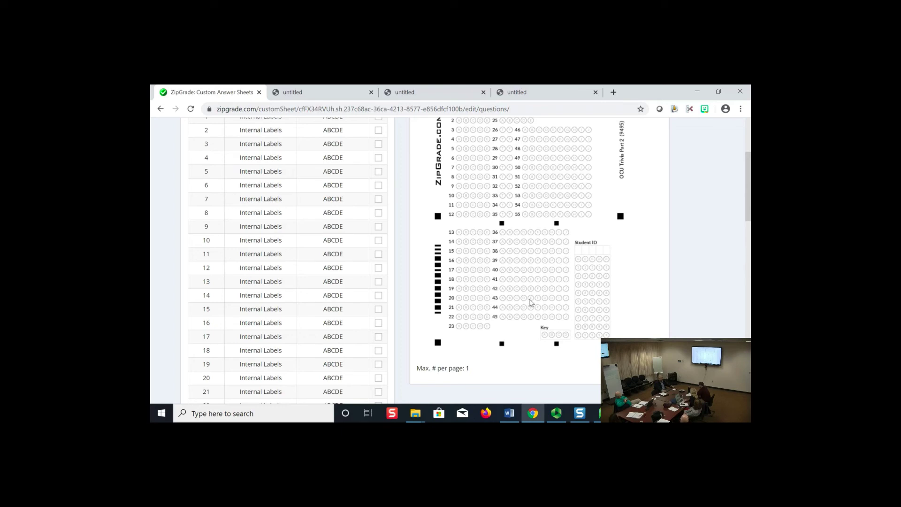
pyautogui.scroll(1, 544, 276)
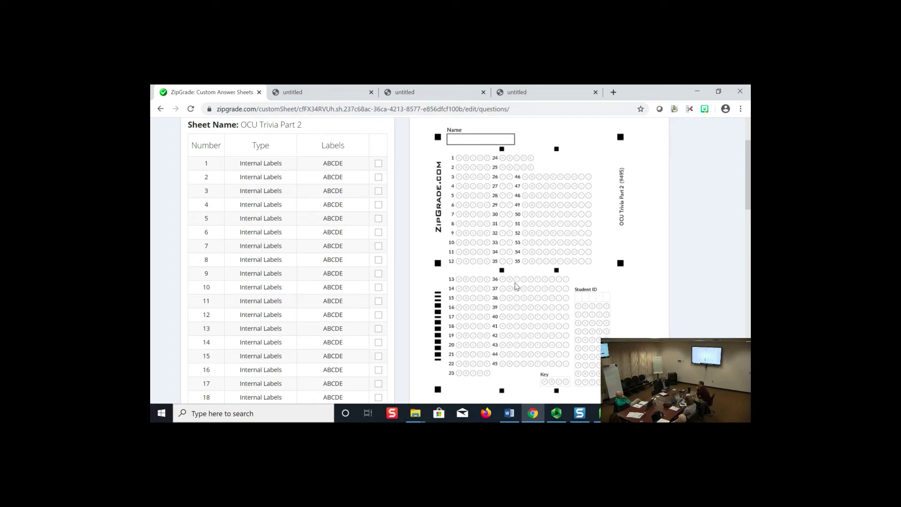
pyautogui.scroll(3, 418, 187)
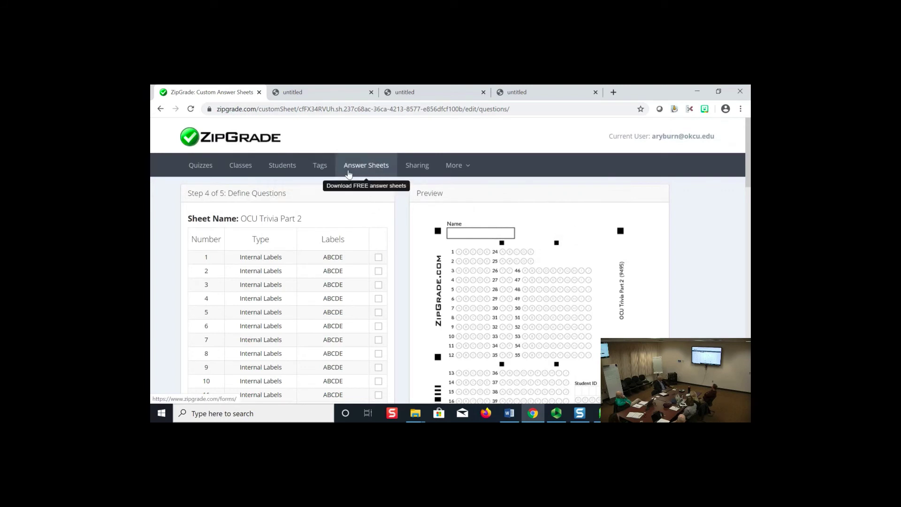
pyautogui.scroll(-6, 407, 262)
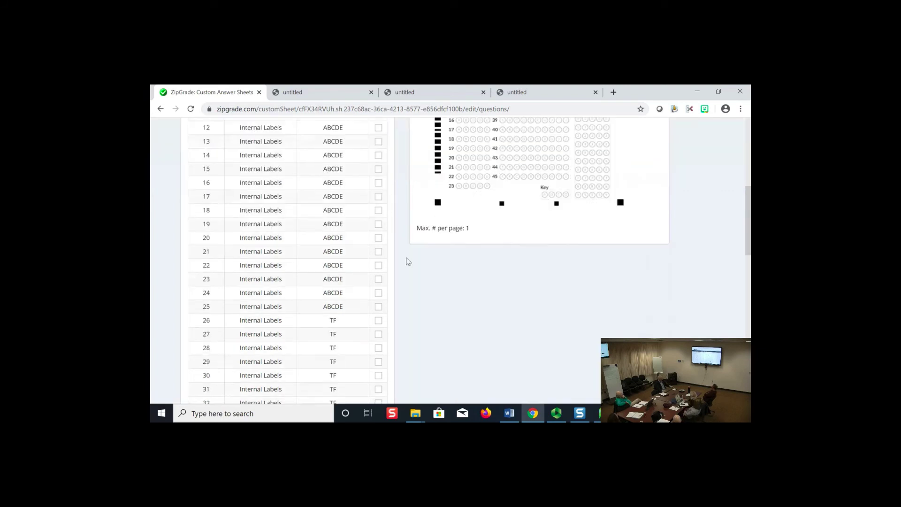
pyautogui.scroll(6, 367, 316)
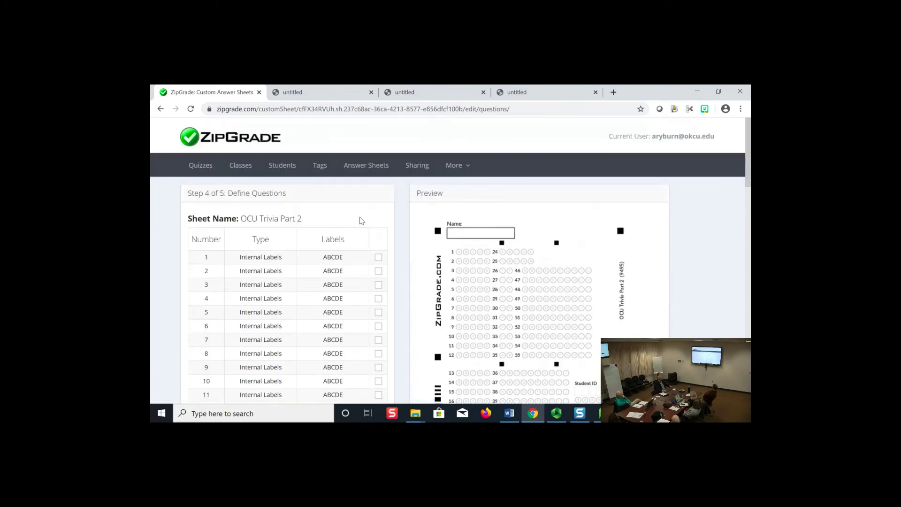
# Step: Check CETL2020's answer sheet packs, including OCU Trivia (2090) at 1, 2 or 4 per page, then close the window
pyautogui.click(244, 167)
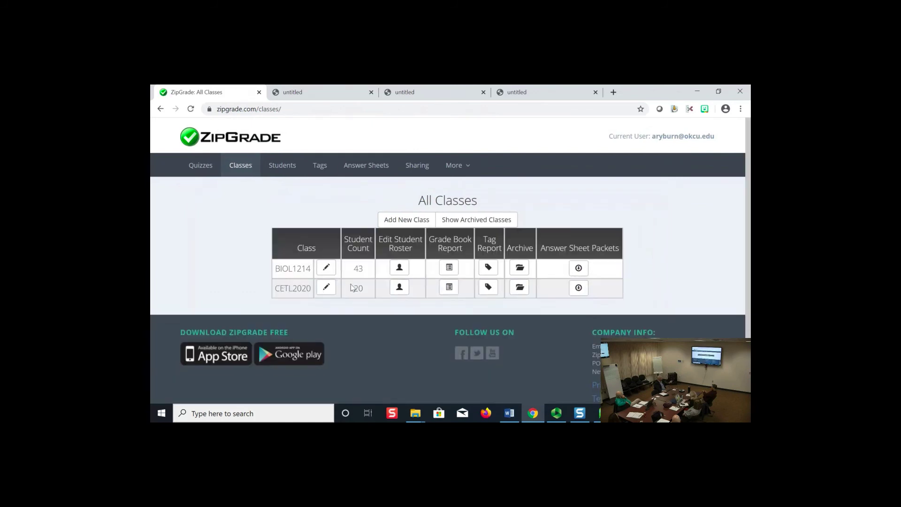
pyautogui.click(576, 288)
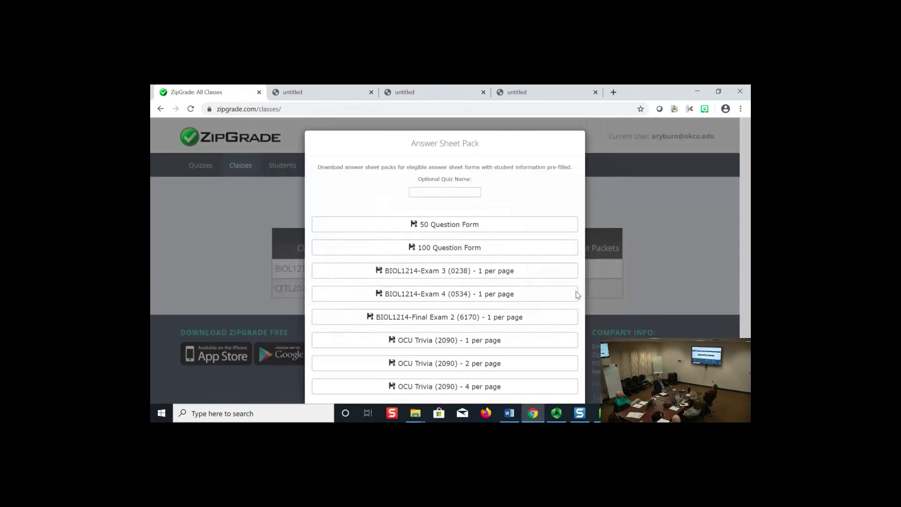
pyautogui.scroll(-1, 563, 292)
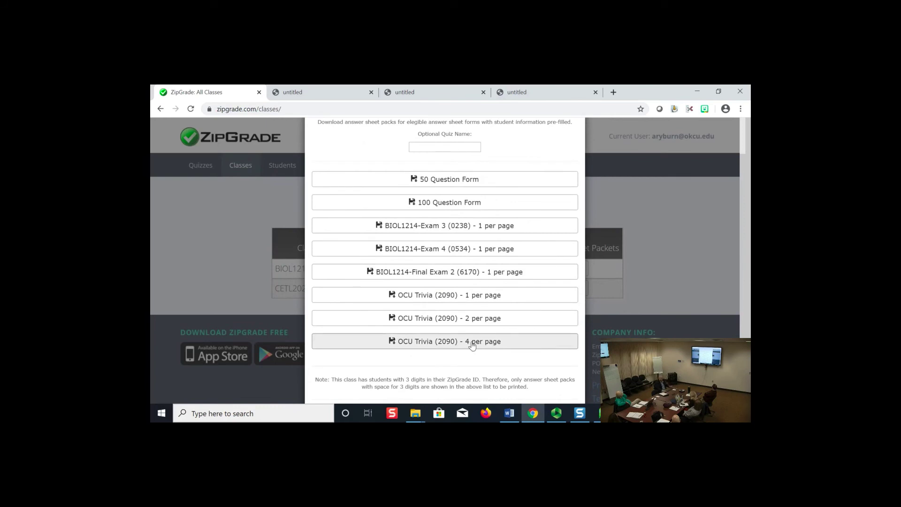
pyautogui.scroll(1, 564, 281)
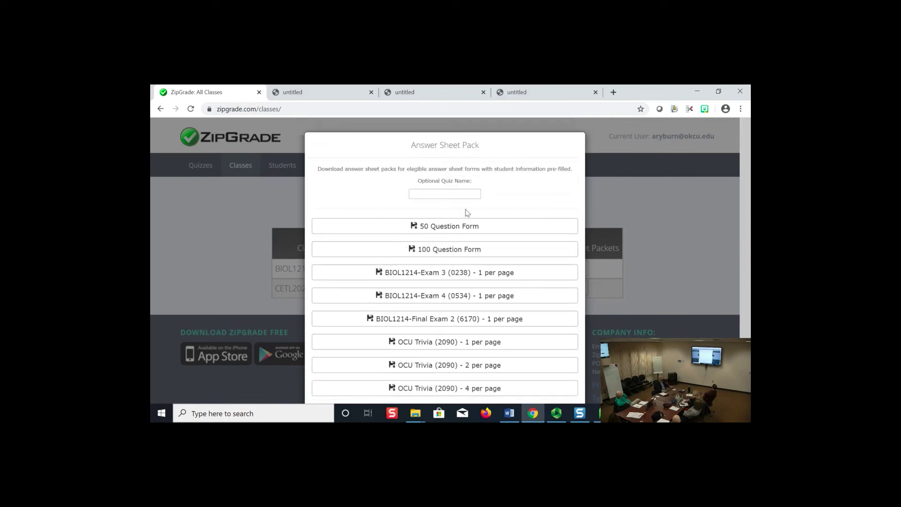
pyautogui.click(627, 205)
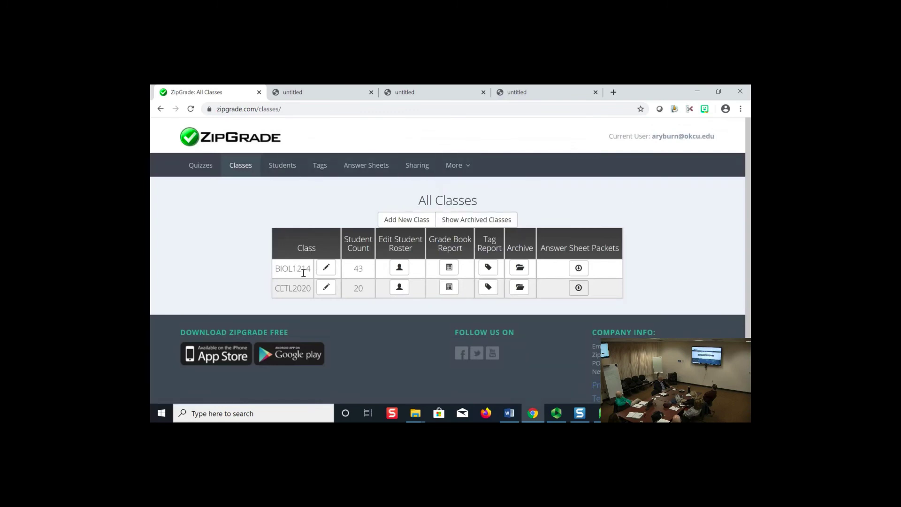
# Step: Open the BIOL1214F19Final quiz results and review its score chart and statistics
pyautogui.click(205, 168)
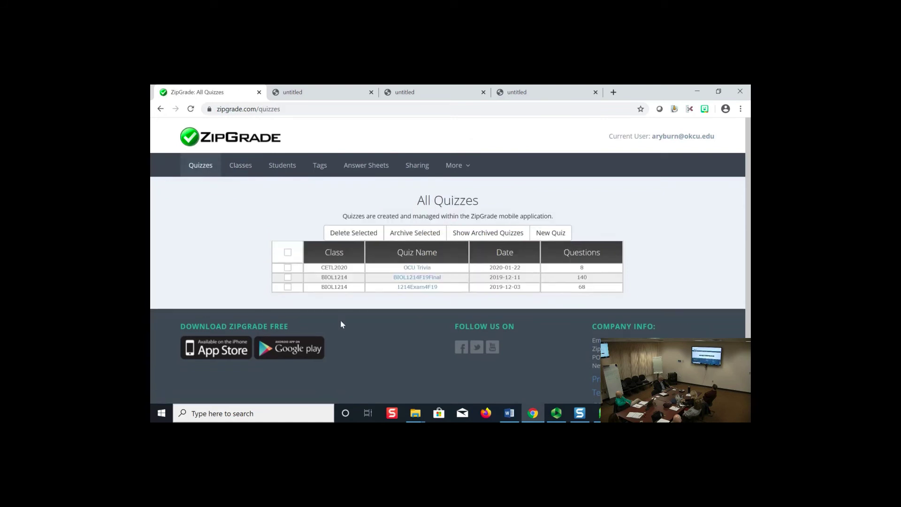
pyautogui.click(418, 279)
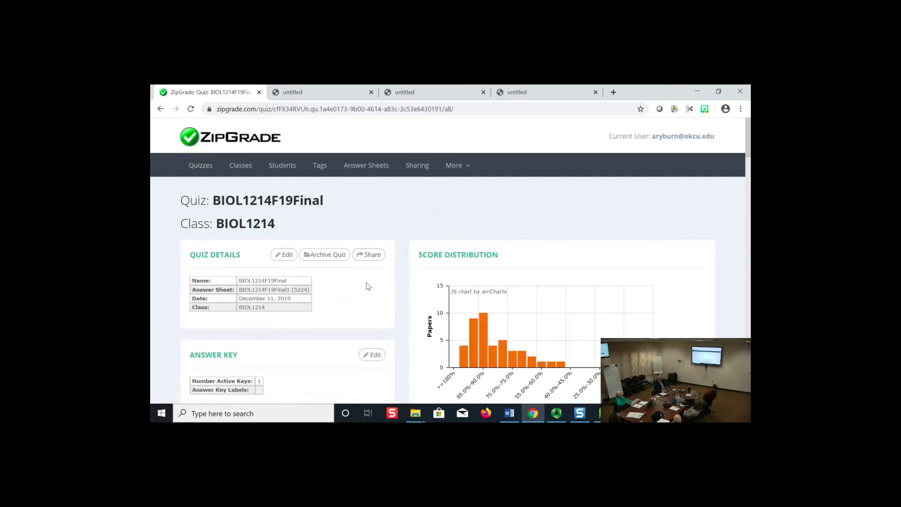
pyautogui.scroll(-1, 369, 279)
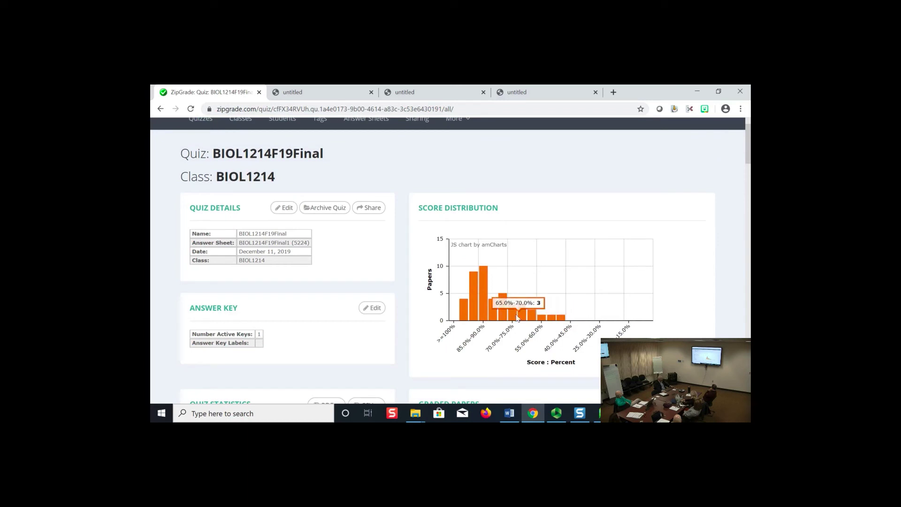
pyautogui.moveTo(483, 281)
pyautogui.scroll(-5, 311, 261)
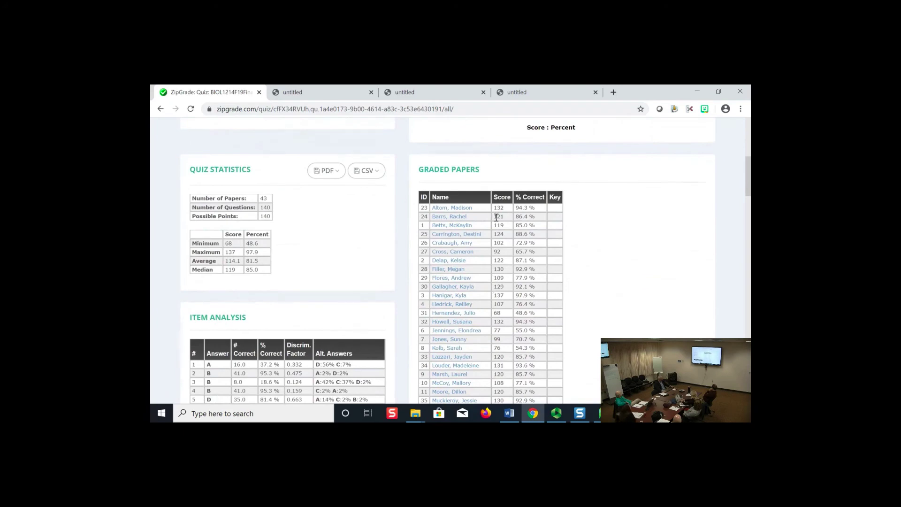
pyautogui.scroll(-8, 527, 263)
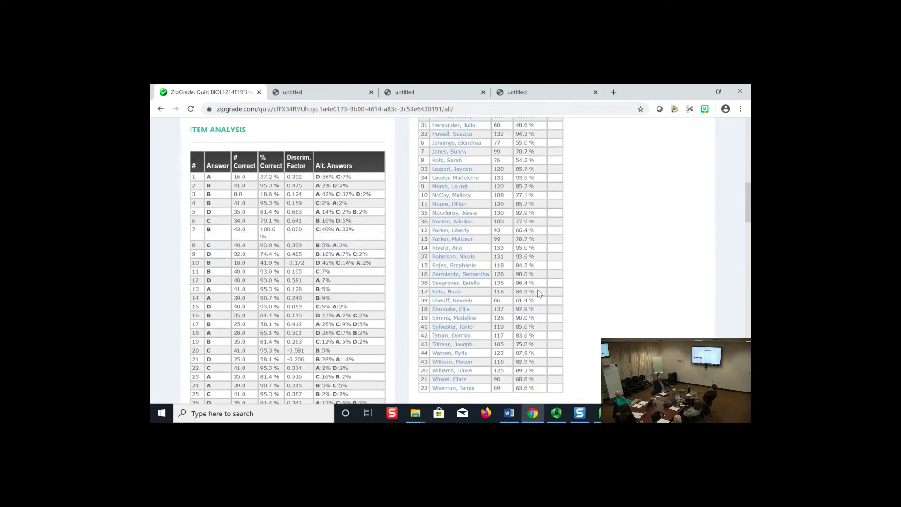
# Step: Open the first student's graded paper, scoring 132 of 140 points (94.3%)
pyautogui.scroll(3, 458, 275)
pyautogui.scroll(-2, 284, 214)
pyautogui.scroll(4, 291, 223)
pyautogui.scroll(1, 290, 223)
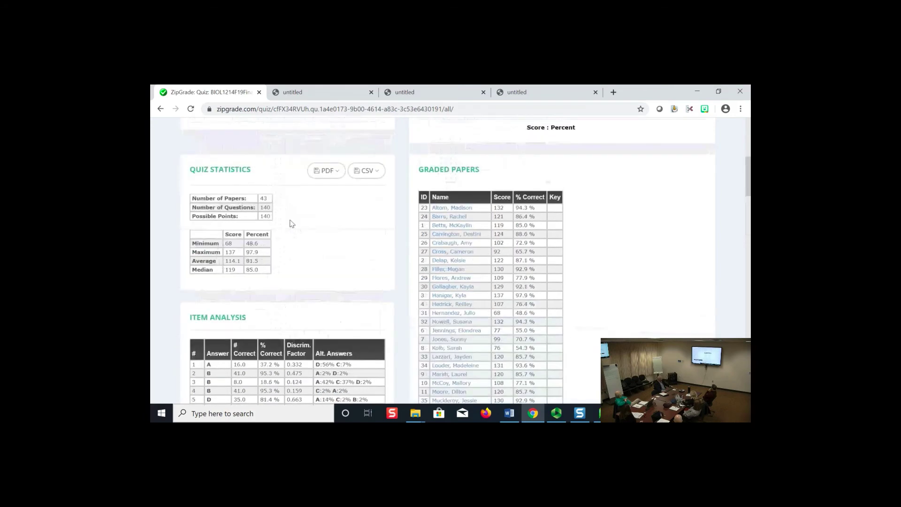
pyautogui.click(452, 207)
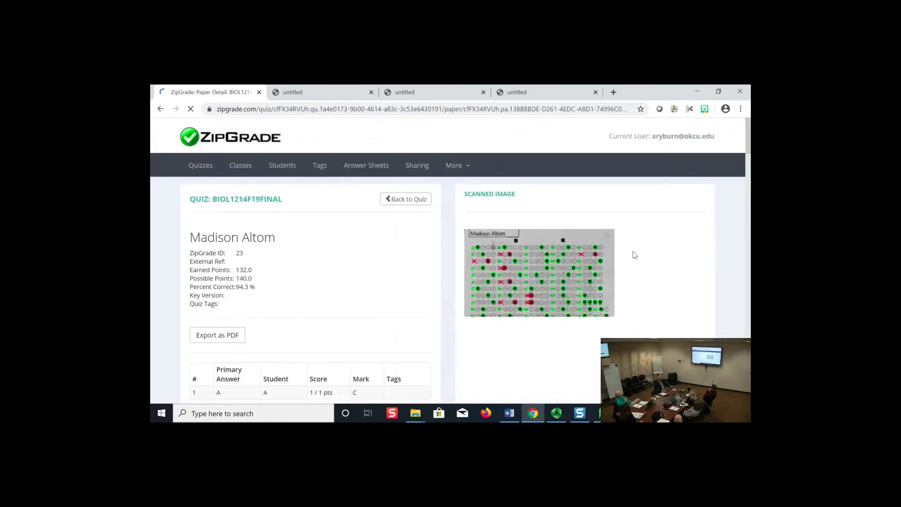
pyautogui.scroll(-2, 575, 269)
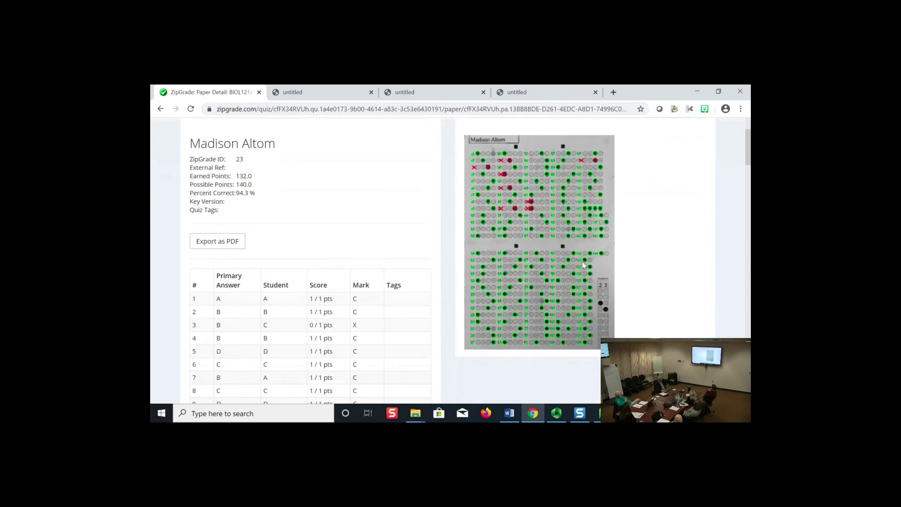